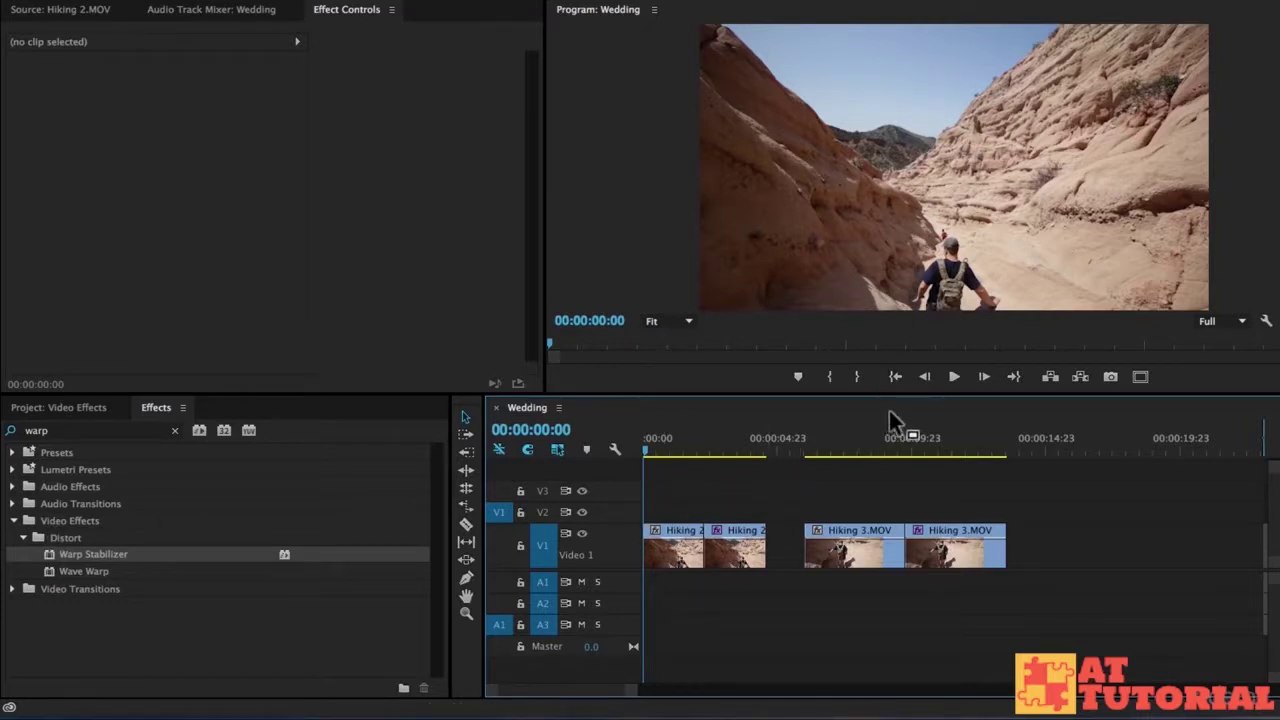
# Zoom the timeline in and play the Wedding sequence from the start.
pyautogui.press('=')
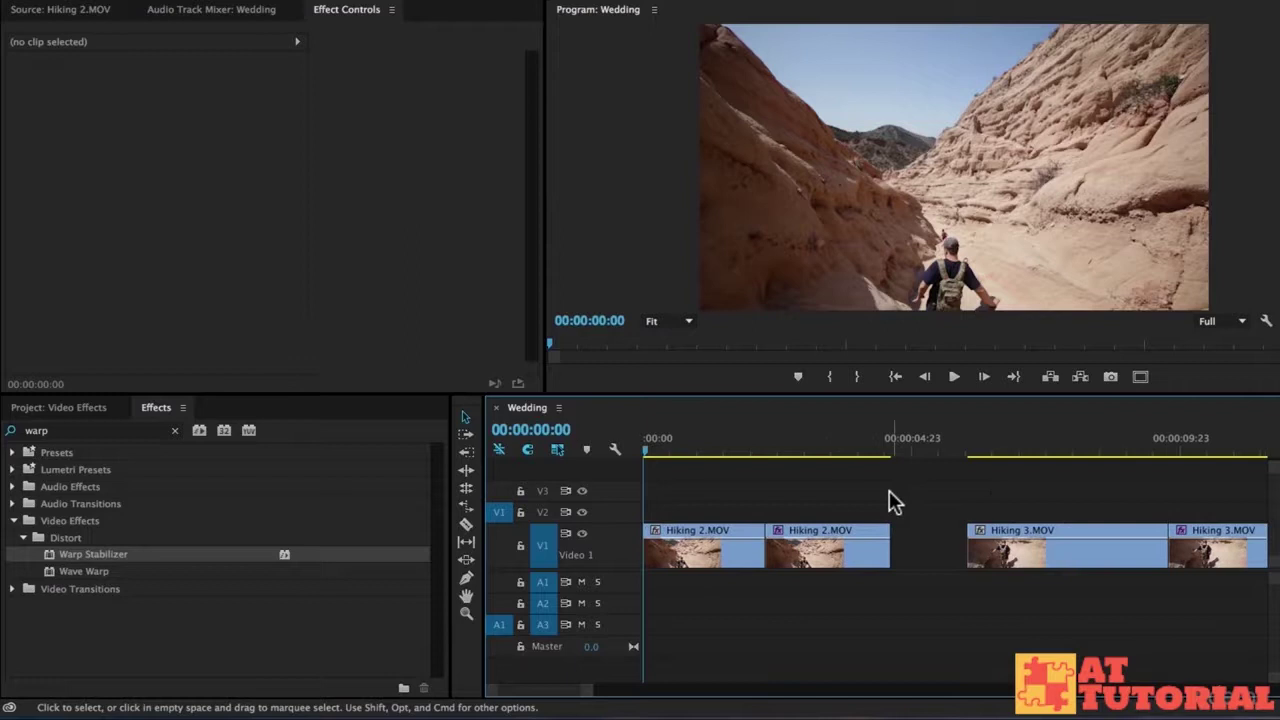
pyautogui.press('space')
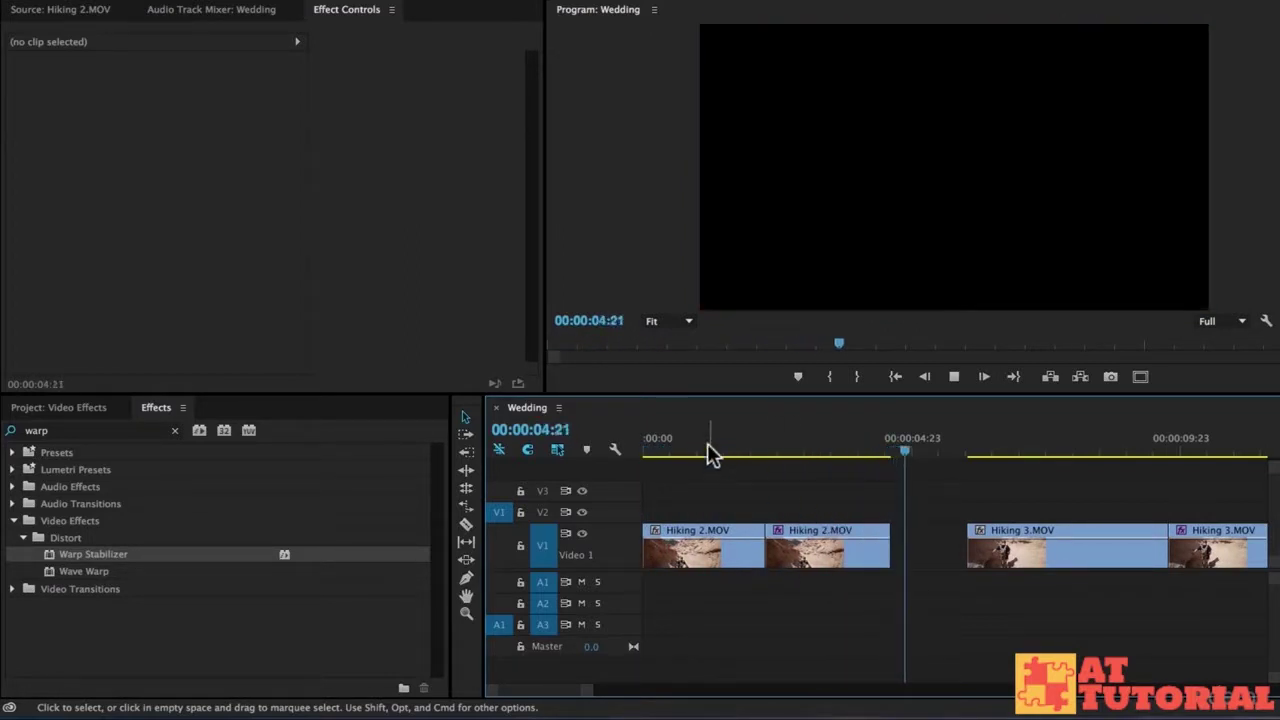
pyautogui.press('Home')
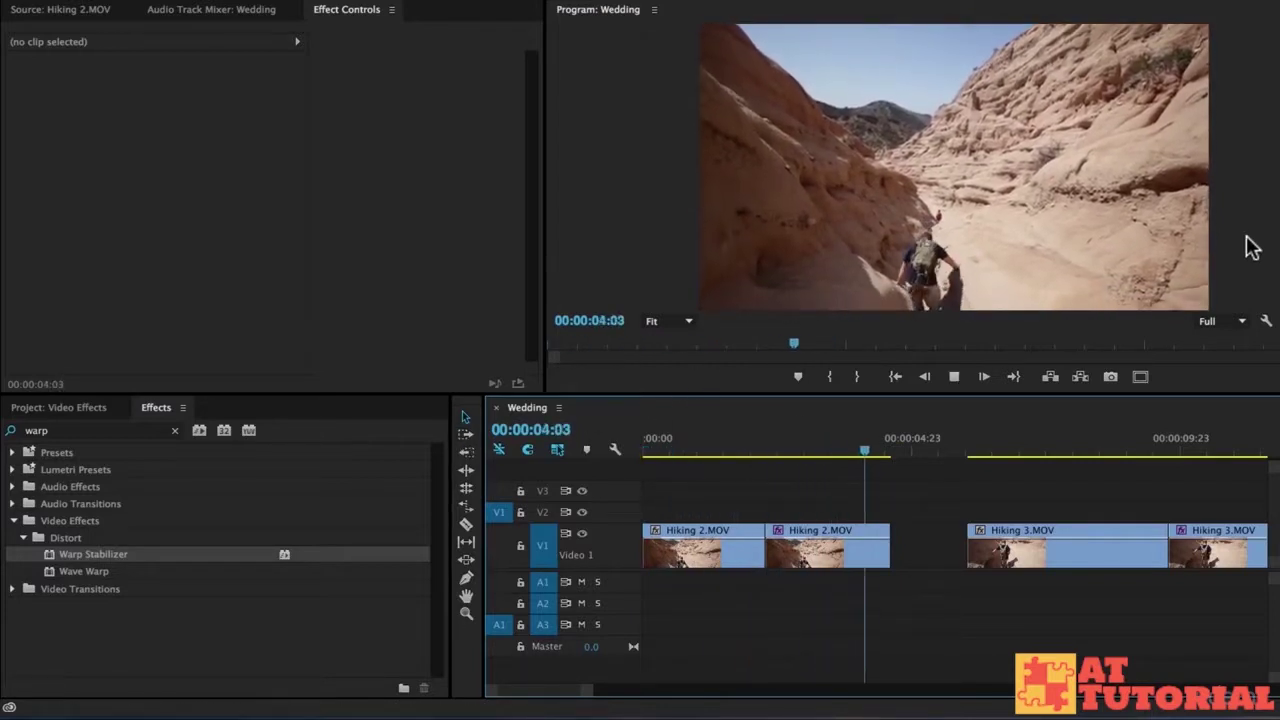
pyautogui.press('space')
pyautogui.press('-')
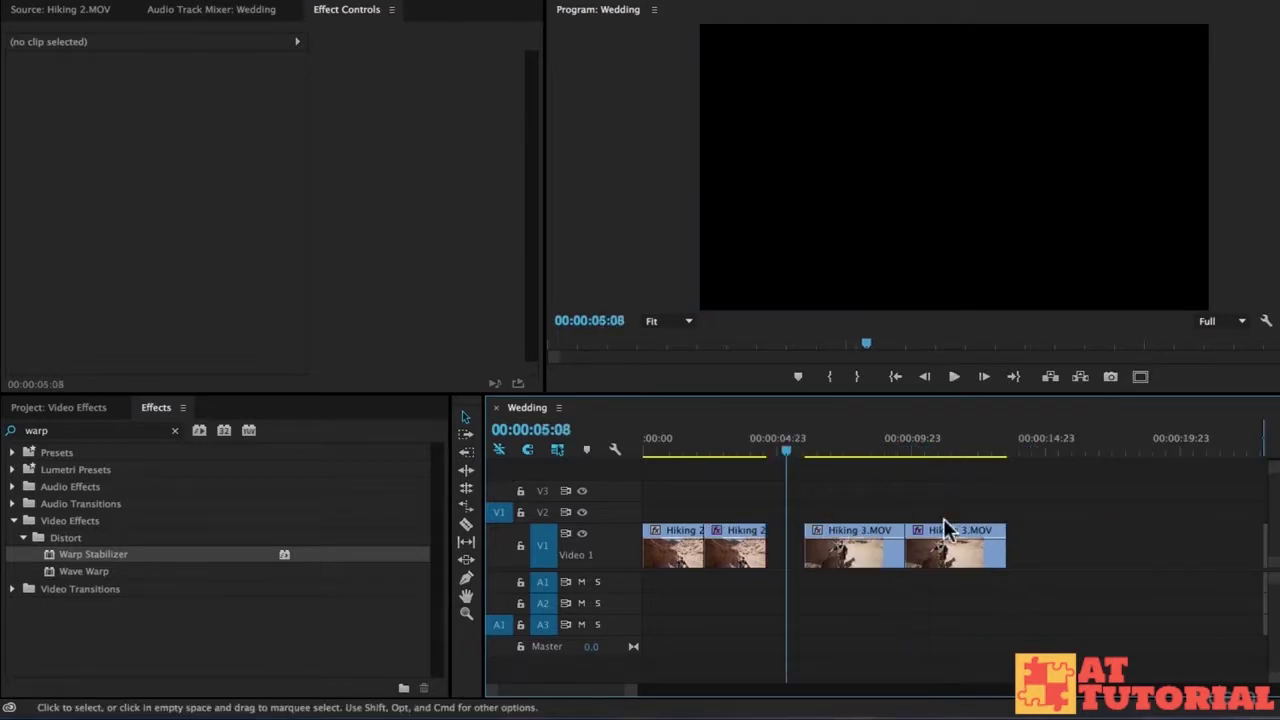
# Scrub and play through the Hiking 3 footage around 00:00:10:04.
pyautogui.click(806, 441)
pyautogui.press('space')
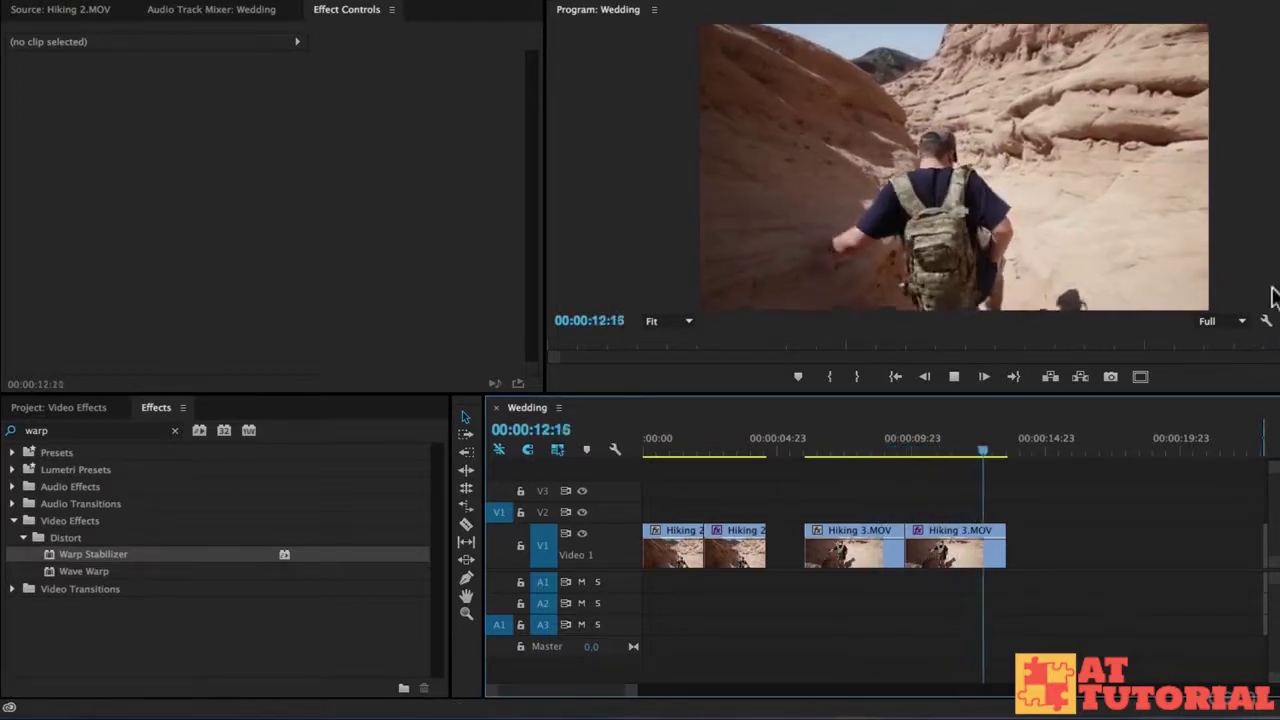
pyautogui.click(916, 450)
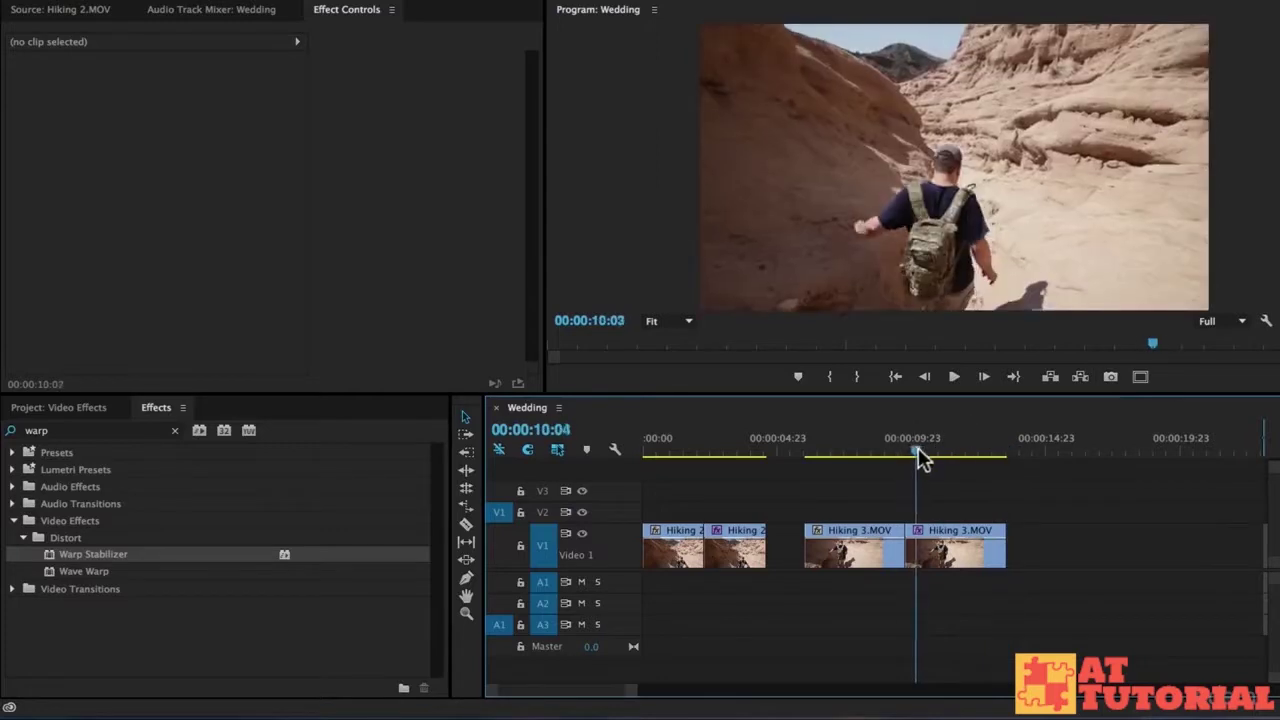
pyautogui.moveTo(921, 458)
pyautogui.mouseDown()
pyautogui.moveTo(941, 458)
pyautogui.moveTo(910, 462)
pyautogui.mouseUp()
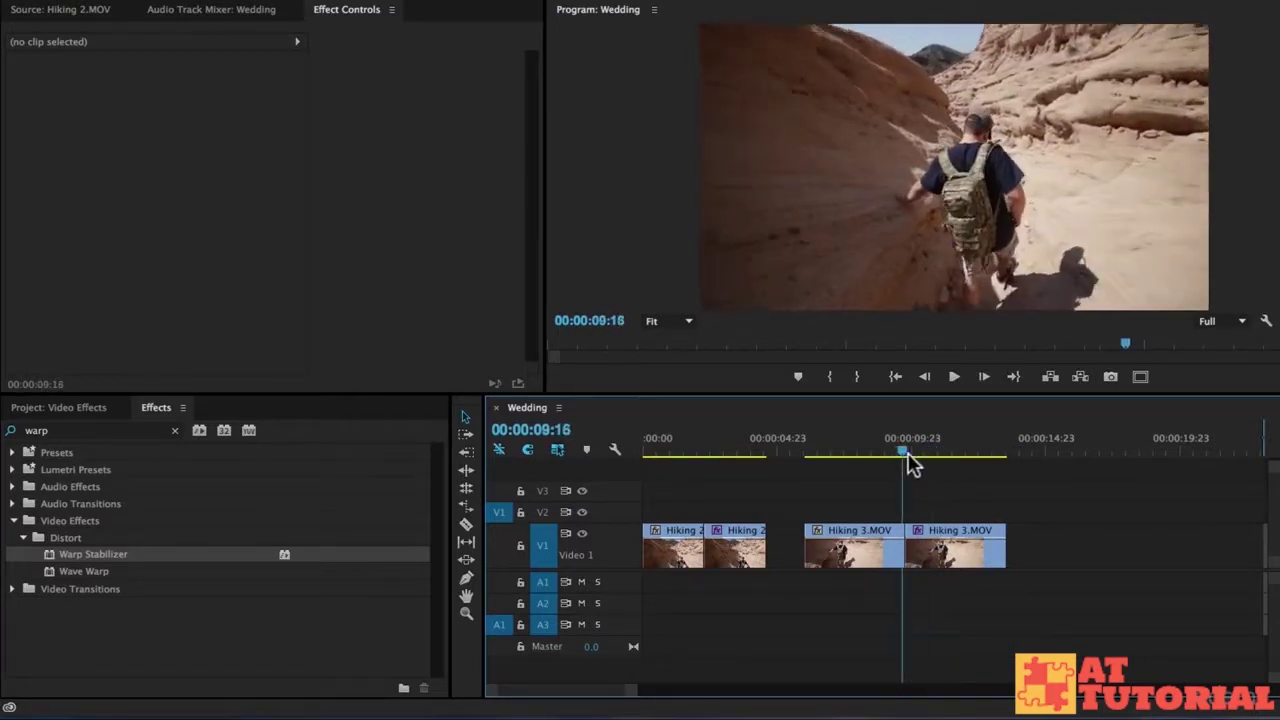
pyautogui.press('space')
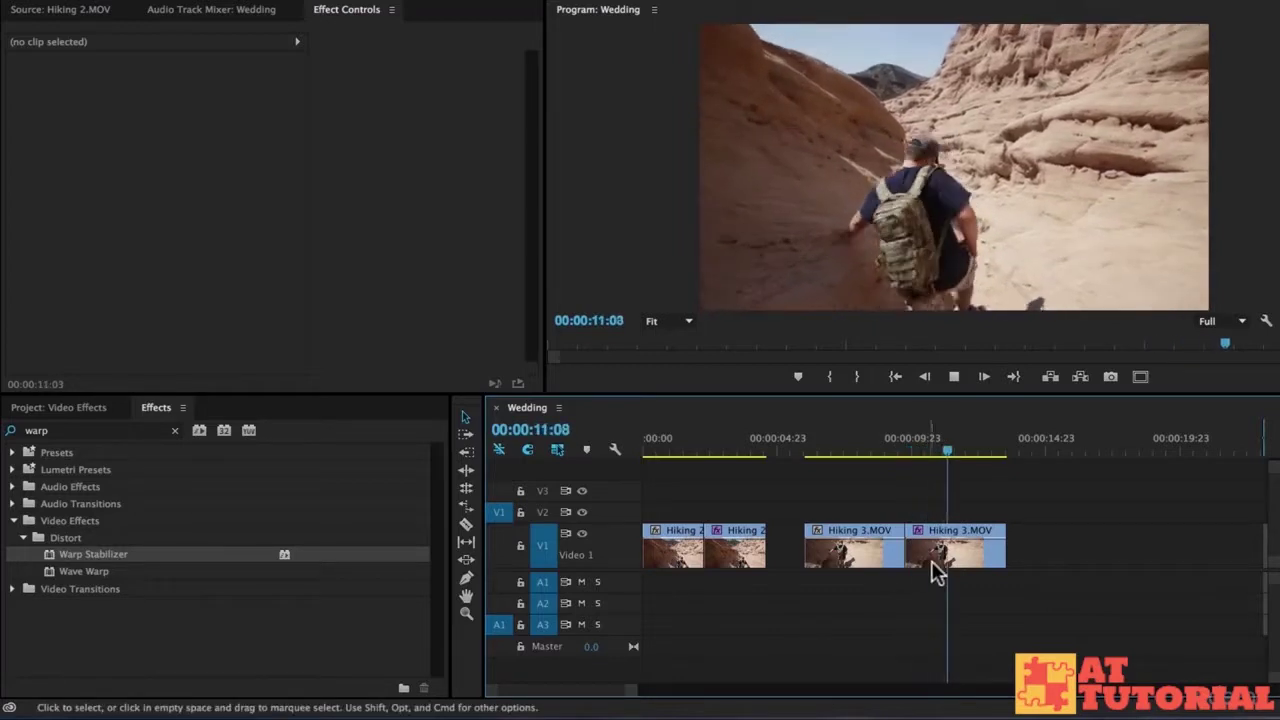
# Delete the existing Warp Stabilizer from the second Hiking 2.MOV clip and preview it unstabilized.
pyautogui.click(719, 450)
pyautogui.press('=')
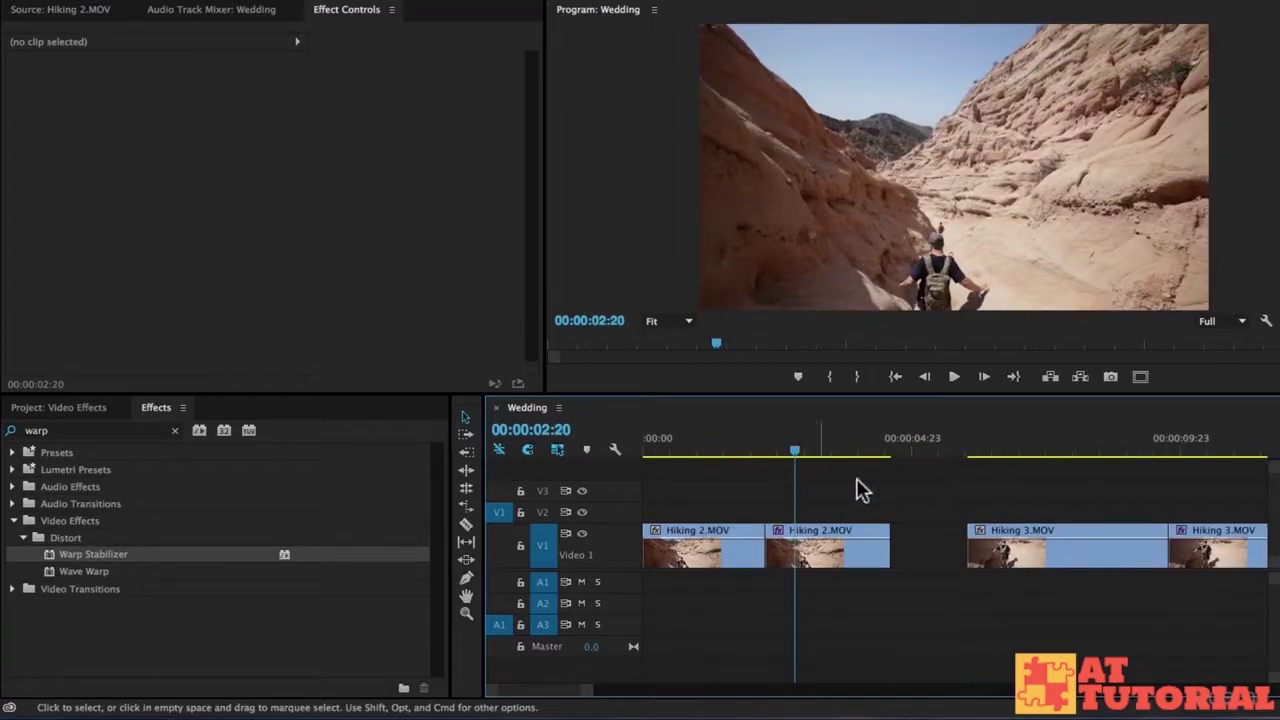
pyautogui.click(870, 545)
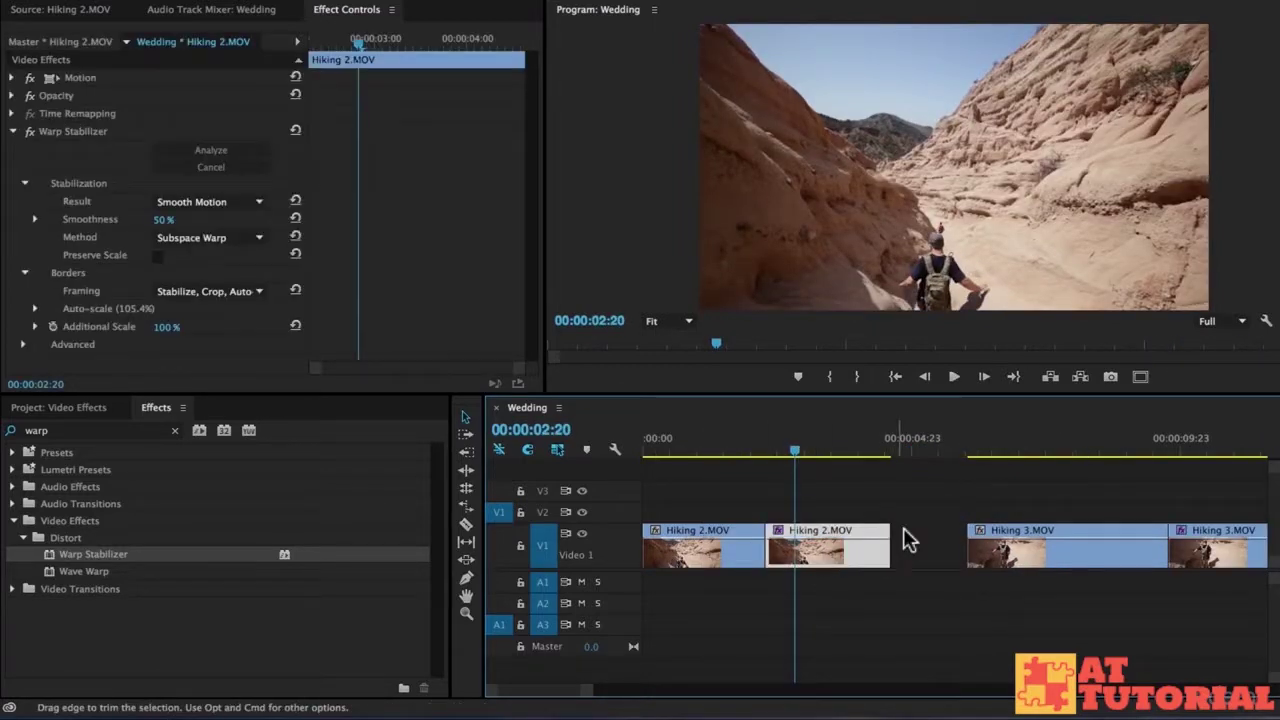
pyautogui.click(81, 131)
pyautogui.press('Delete')
pyautogui.press('space')
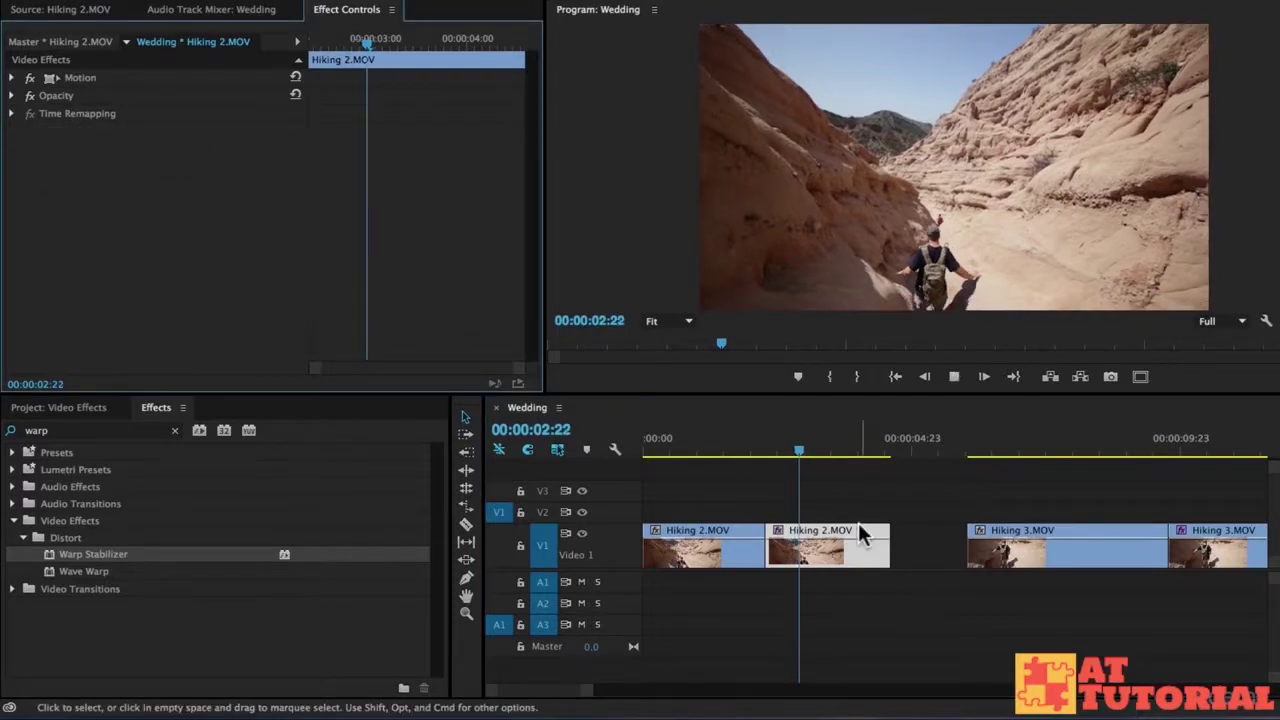
pyautogui.press('space')
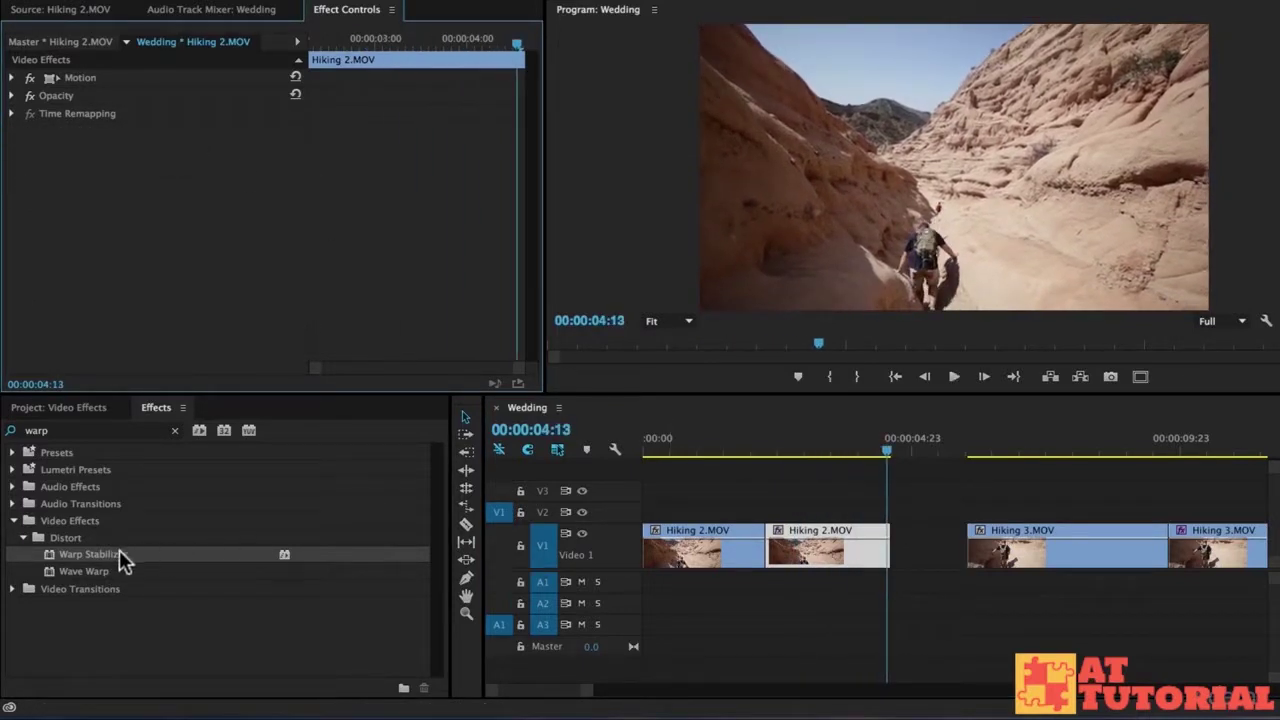
# Apply a fresh Warp Stabilizer to the second Hiking 2.MOV clip and play the analysed result.
pyautogui.moveTo(119, 554); pyautogui.dragTo(838, 552)
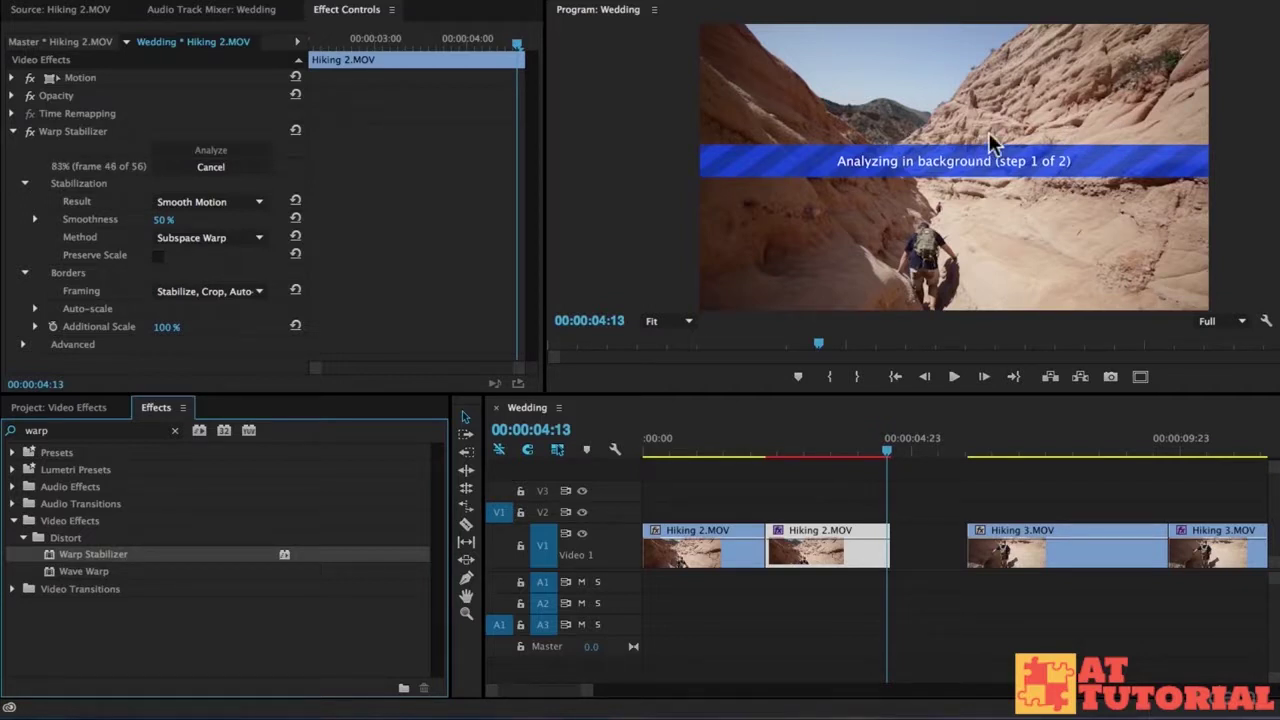
pyautogui.click(805, 440)
pyautogui.press('space')
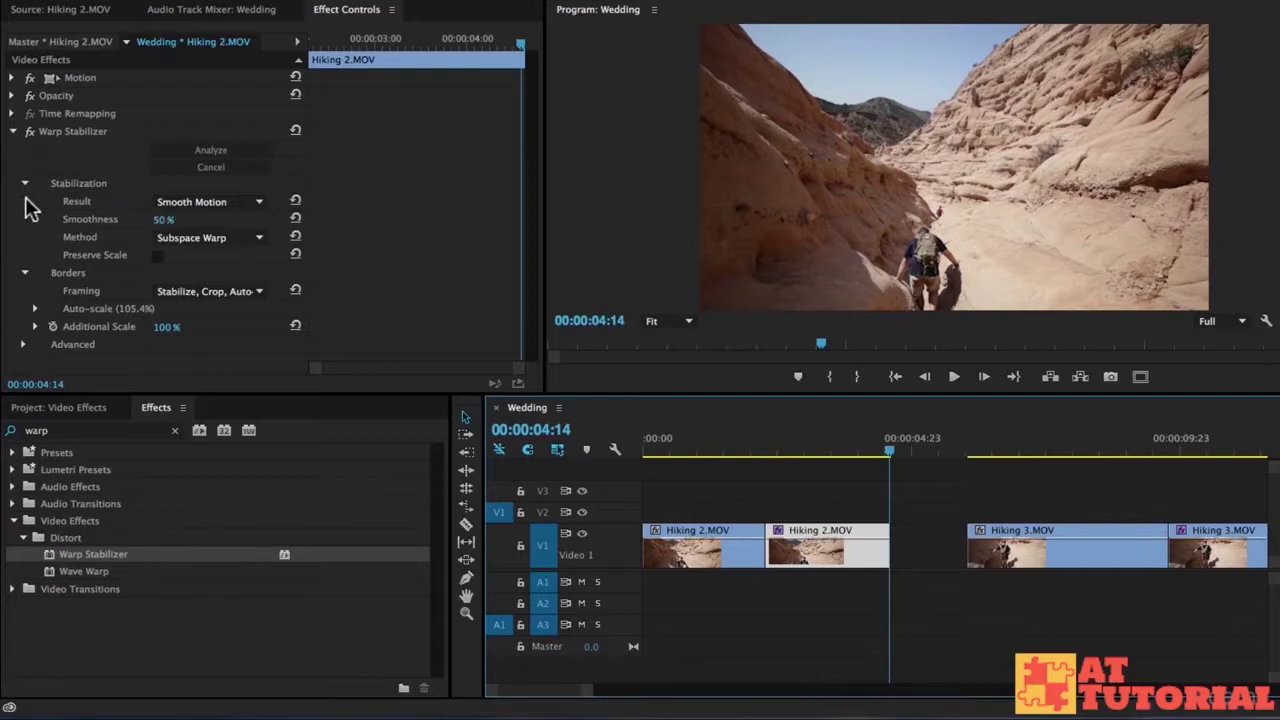
pyautogui.click(232, 202)
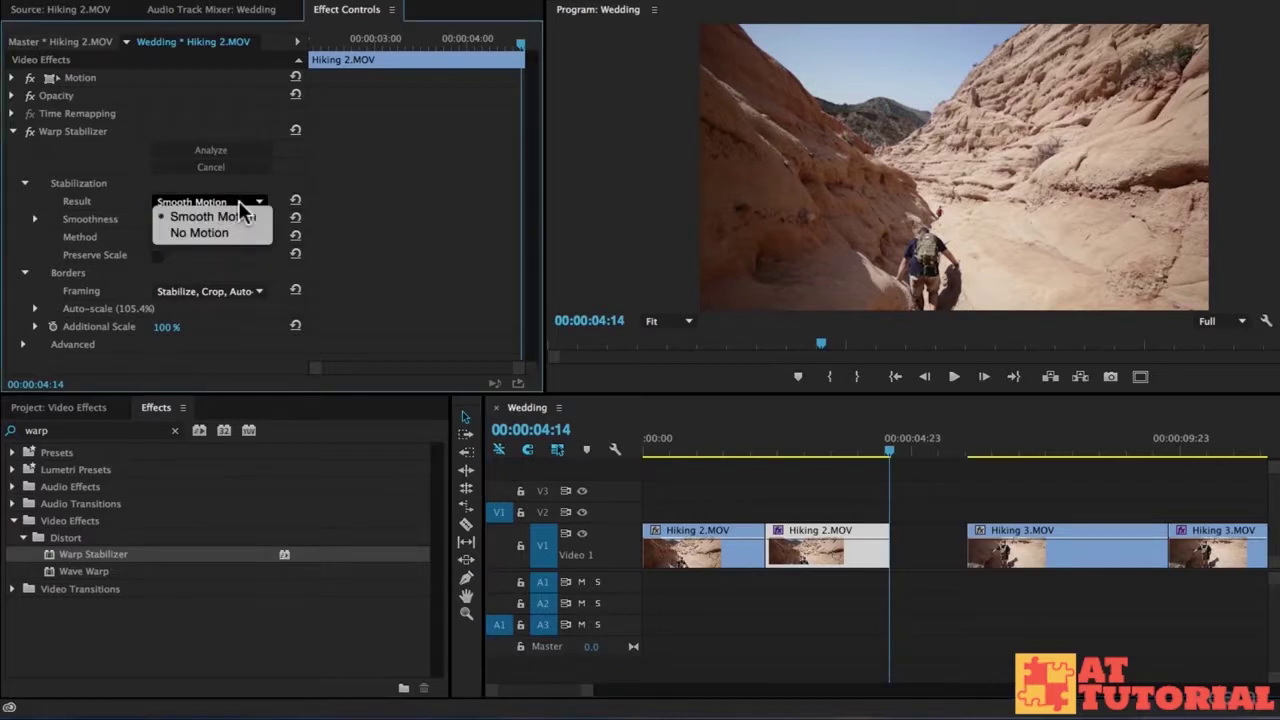
pyautogui.click(203, 231)
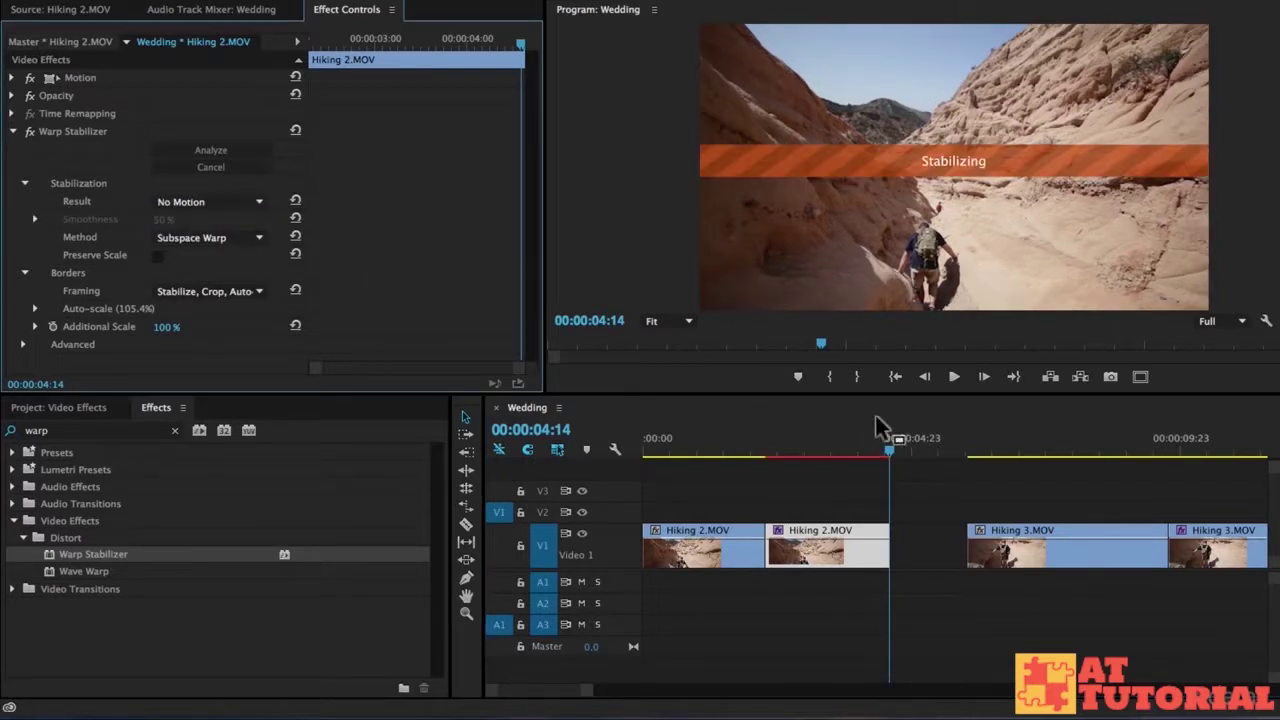
pyautogui.click(776, 437)
pyautogui.press('space')
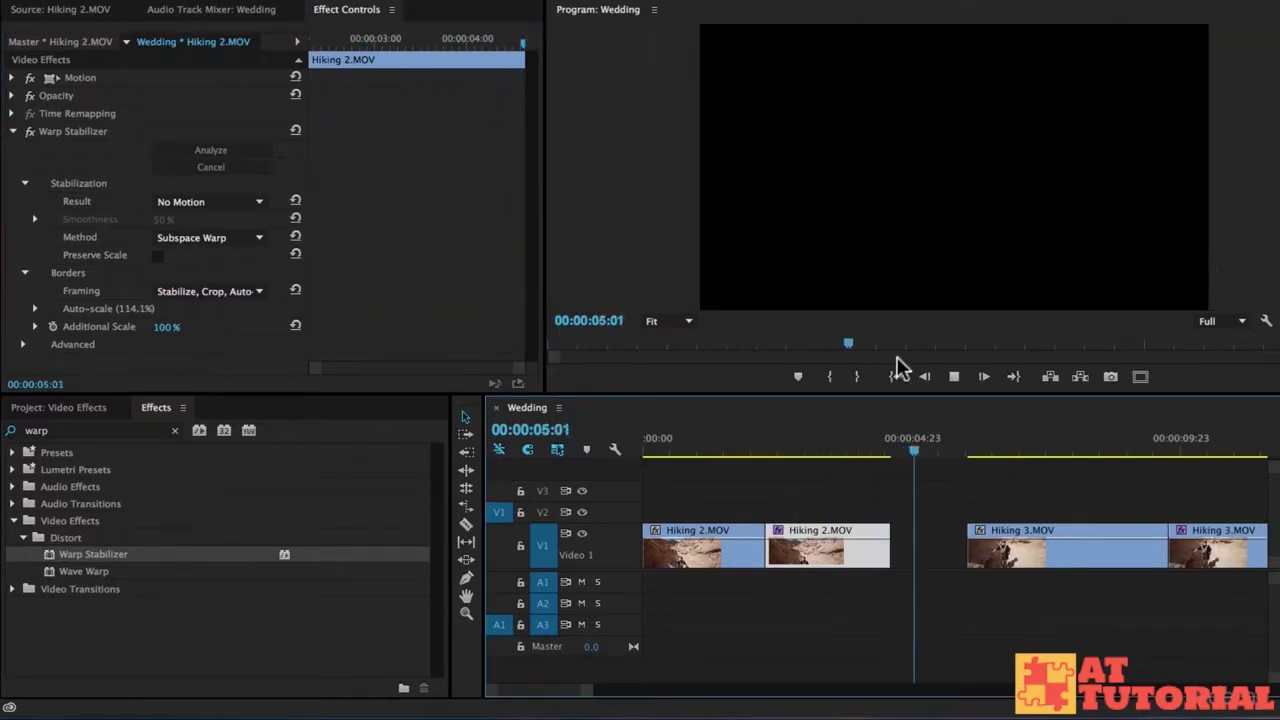
pyautogui.click(896, 368)
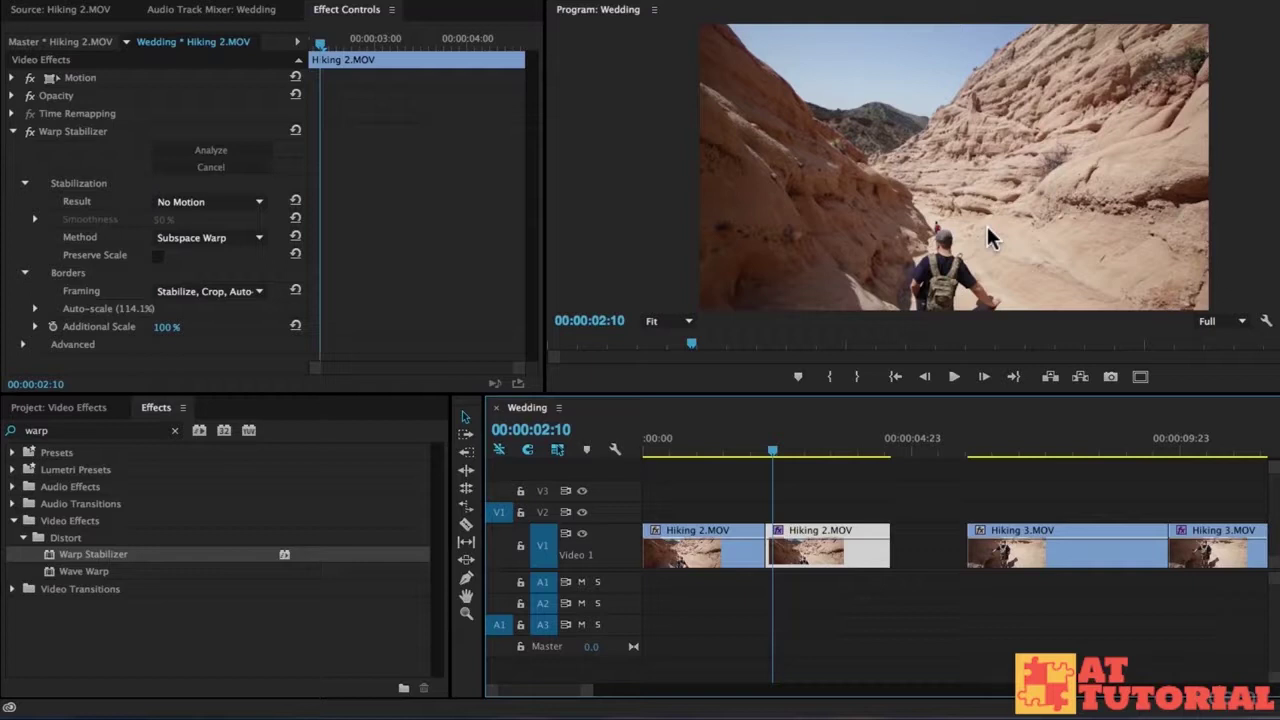
pyautogui.press('space')
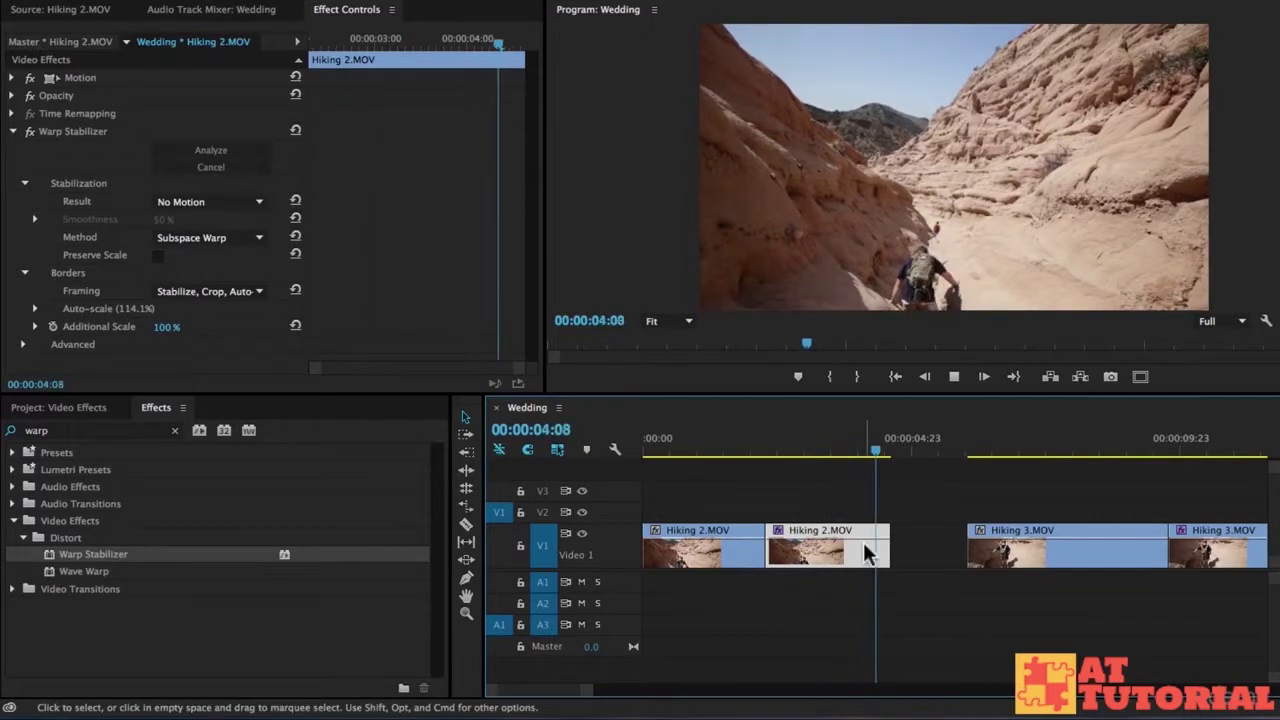
pyautogui.click(773, 440)
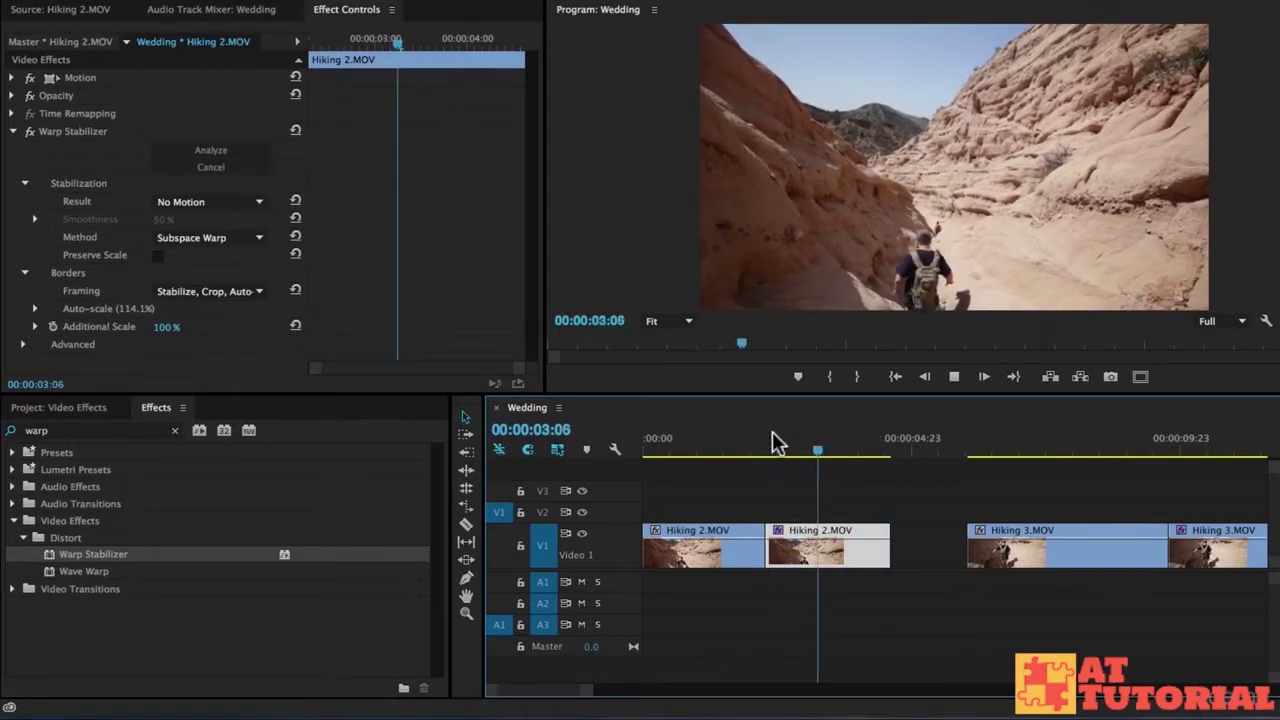
pyautogui.press('space')
pyautogui.click(776, 440)
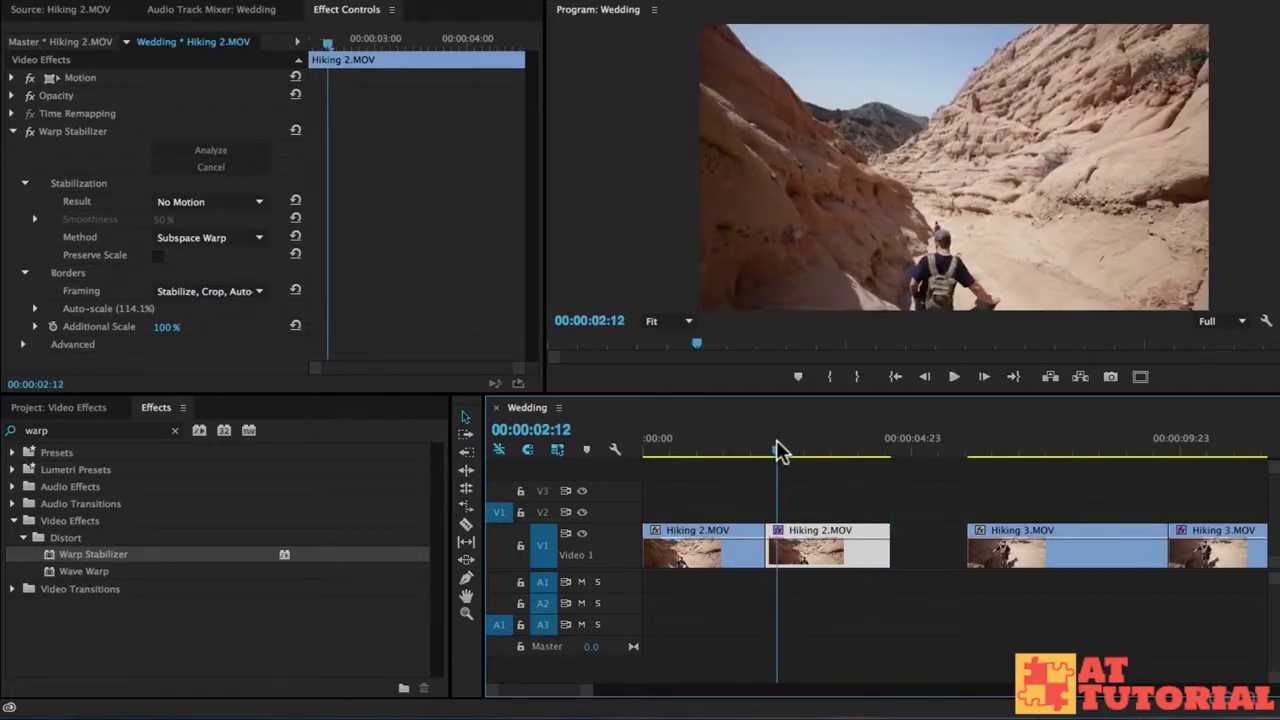
pyautogui.press('space')
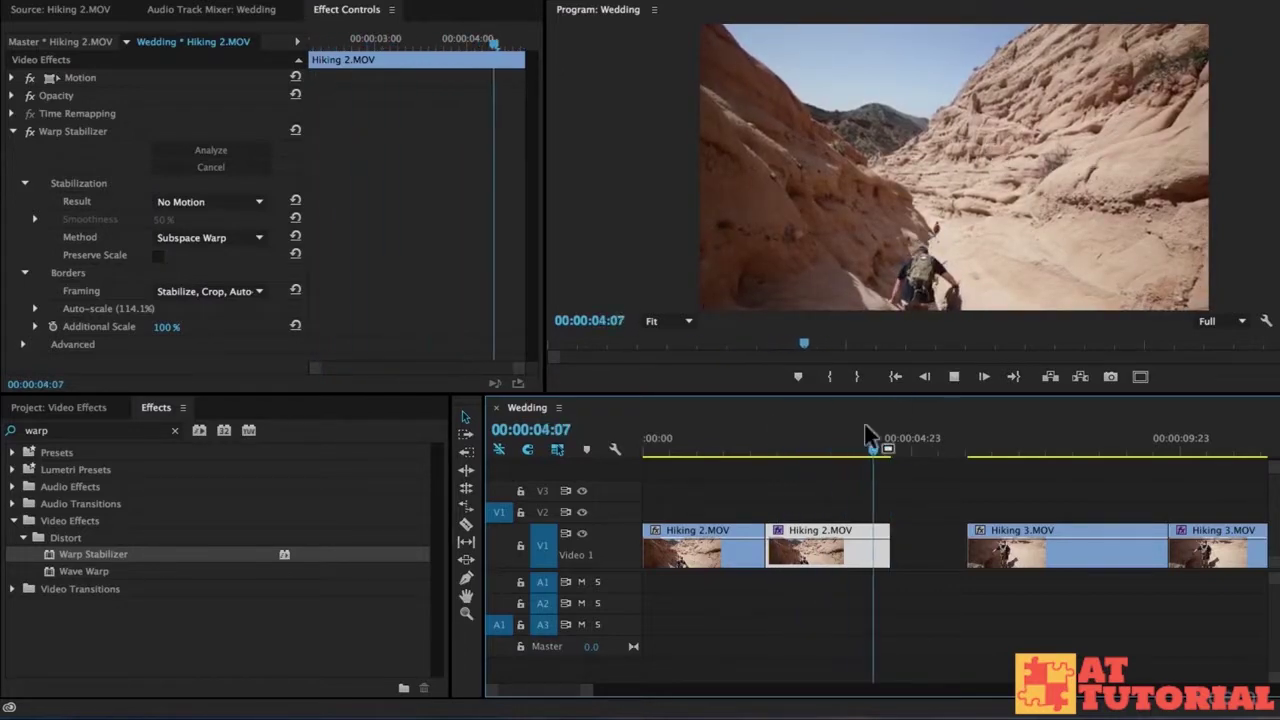
pyautogui.click(786, 440)
pyautogui.press('space')
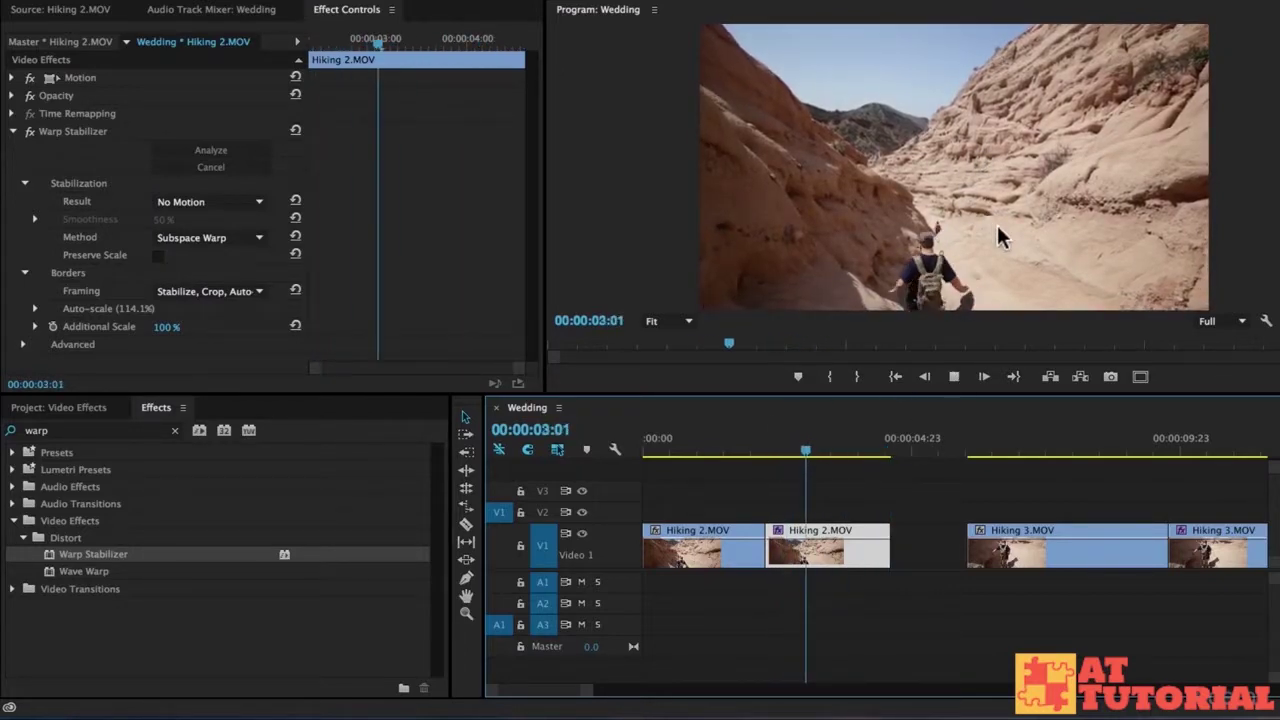
pyautogui.press('space')
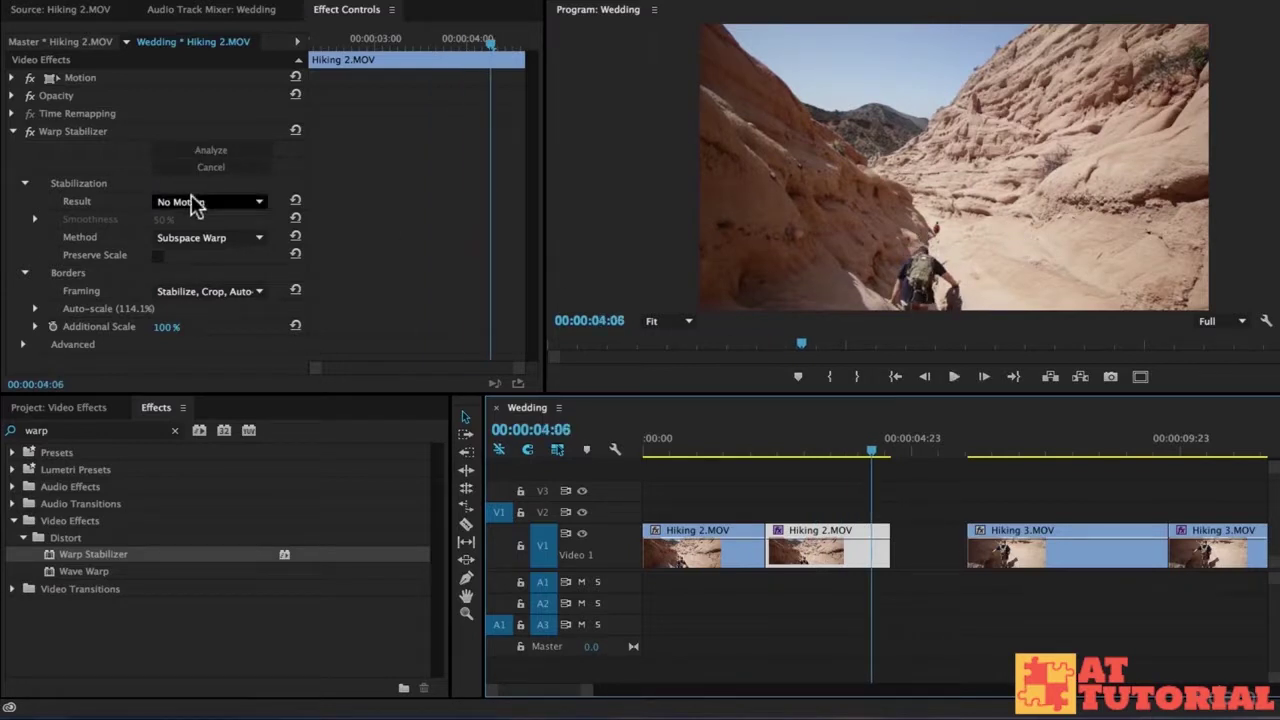
pyautogui.click(190, 202)
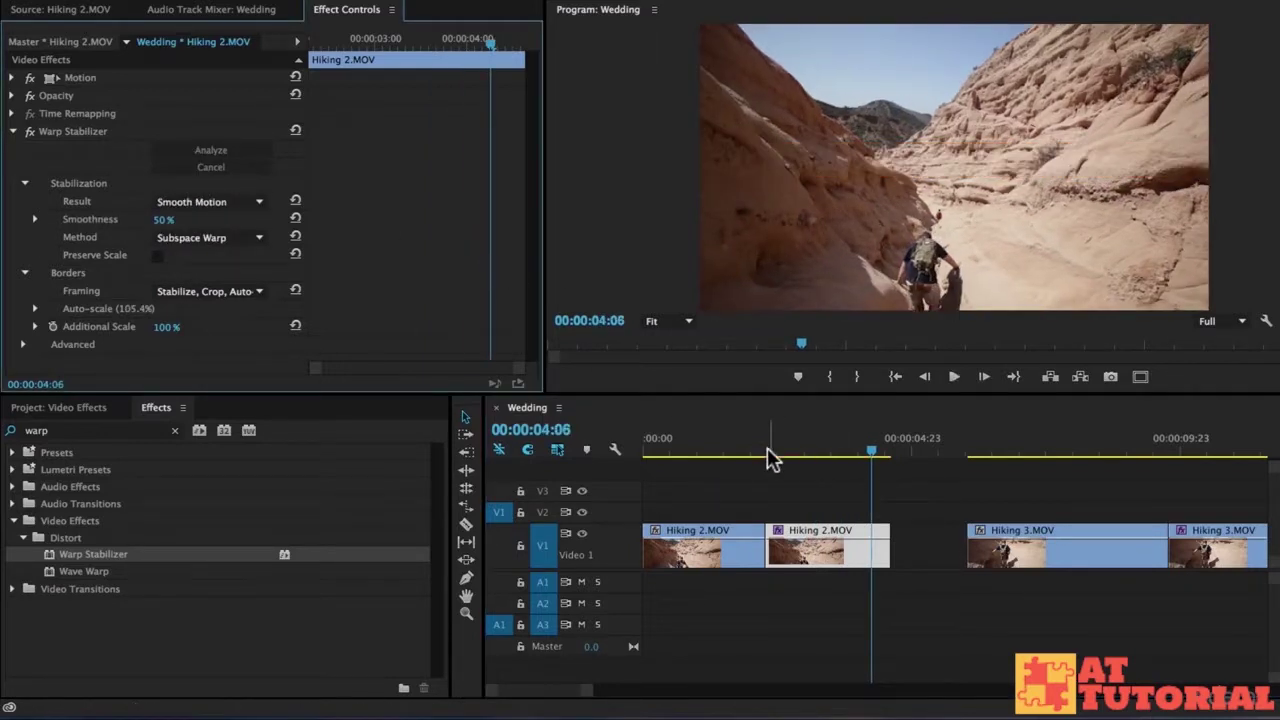
pyautogui.click(771, 465)
pyautogui.press('space')
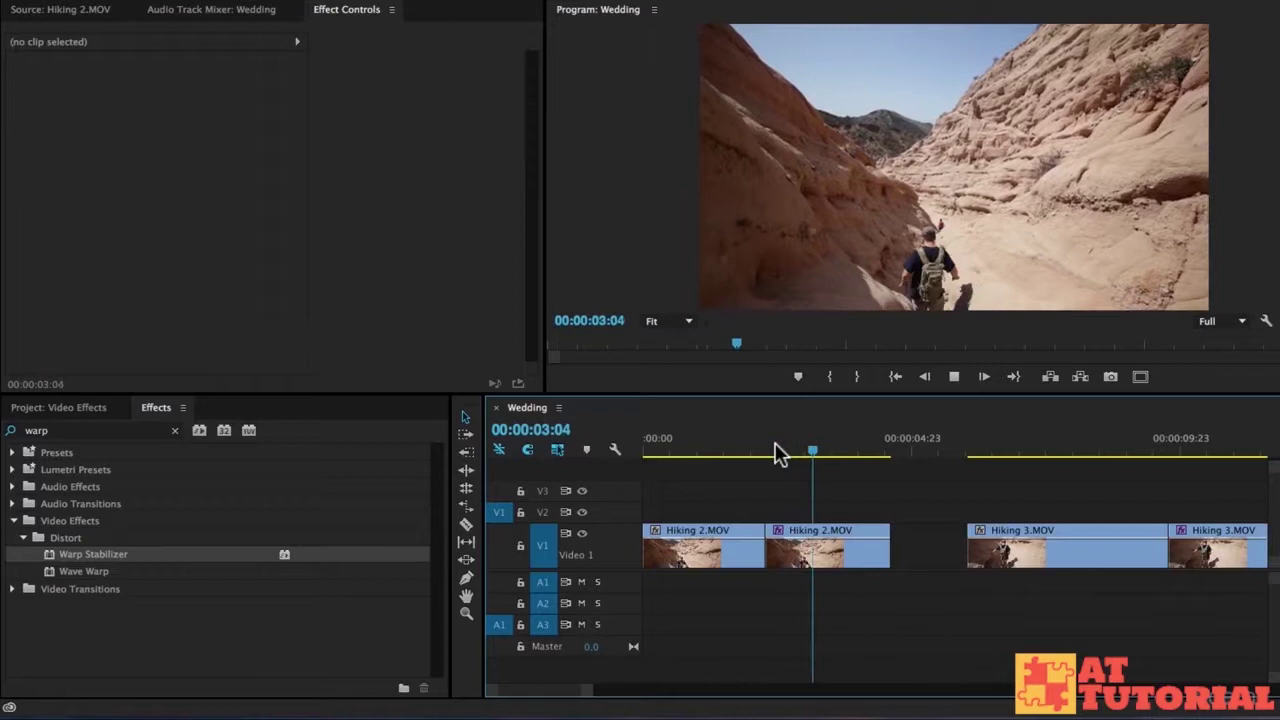
pyautogui.press('space')
# Set the Hiking 2 clip's Smoothness to 10% and preview it from about 00:00:02:23.
pyautogui.click(846, 558)
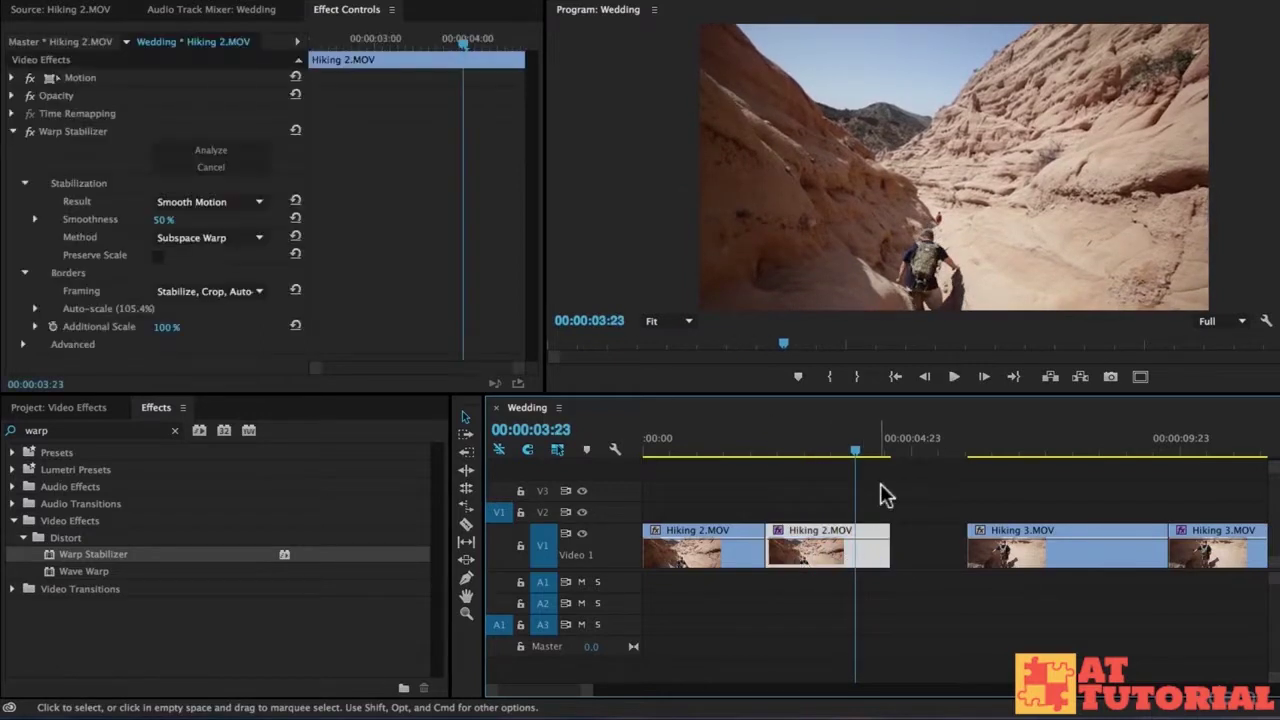
pyautogui.click(165, 221)
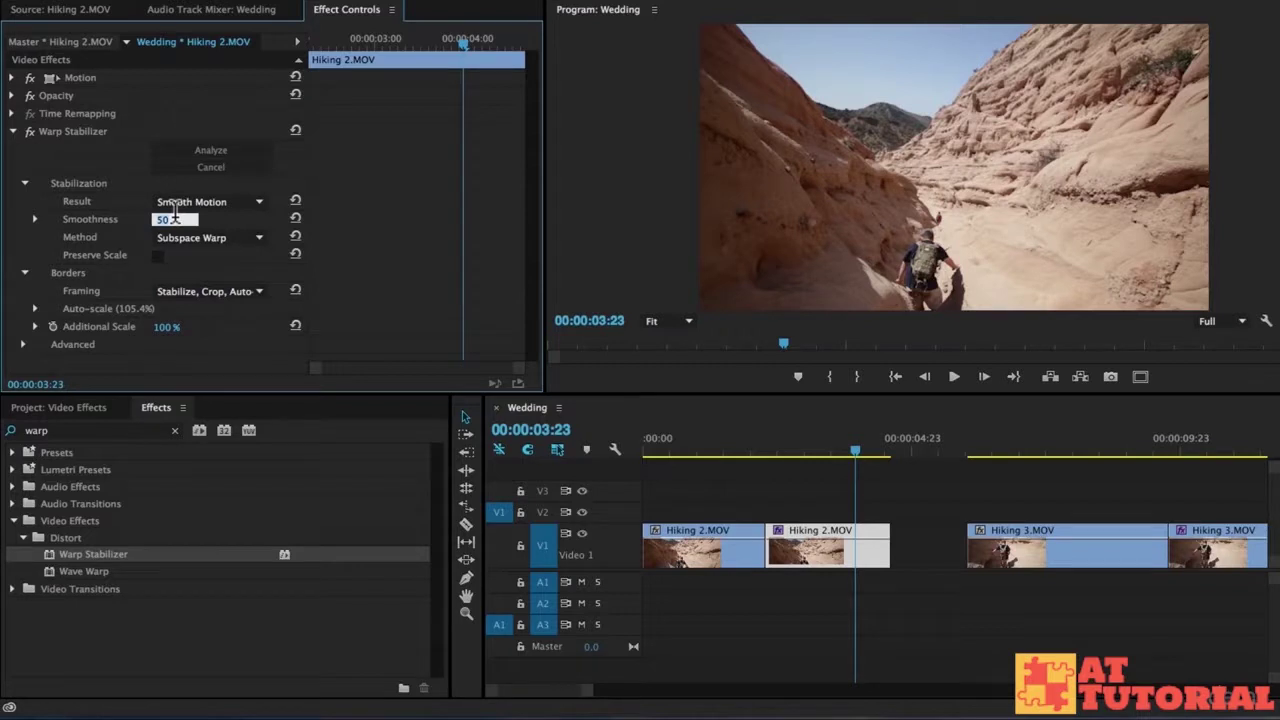
pyautogui.write('10')
pyautogui.press('Return')
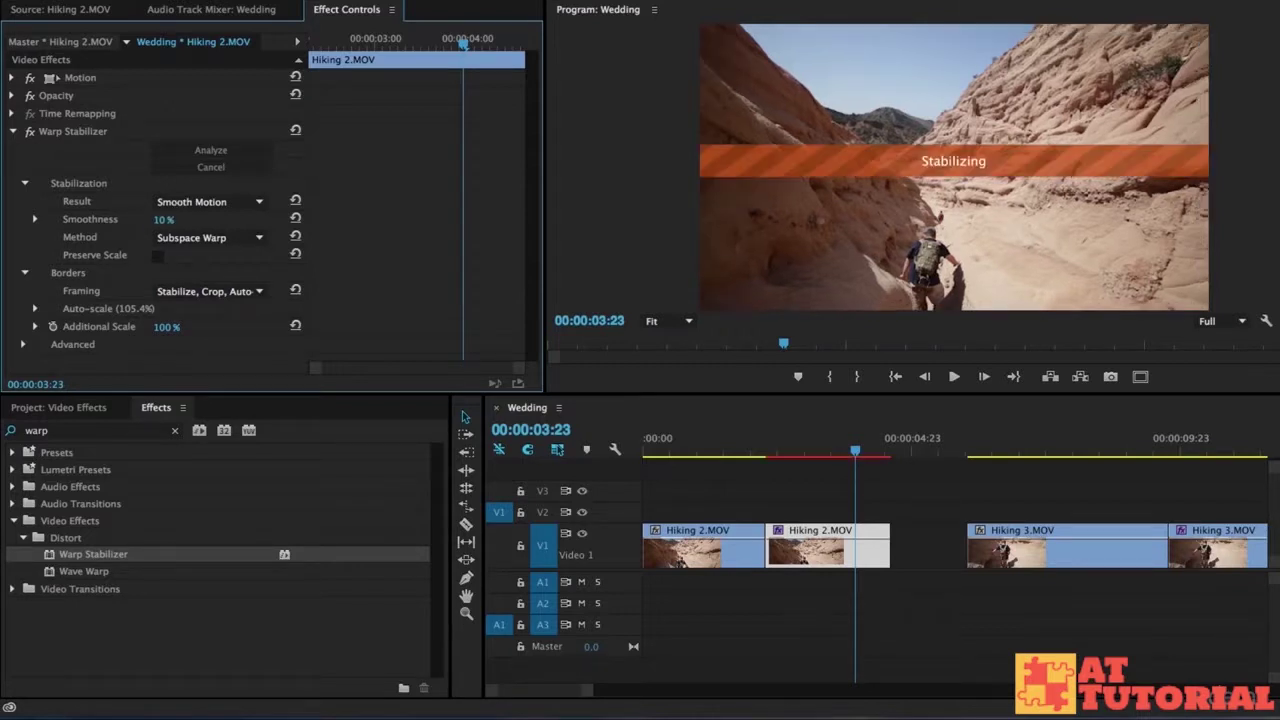
pyautogui.moveTo(857, 440); pyautogui.dragTo(766, 440)
pyautogui.press('space')
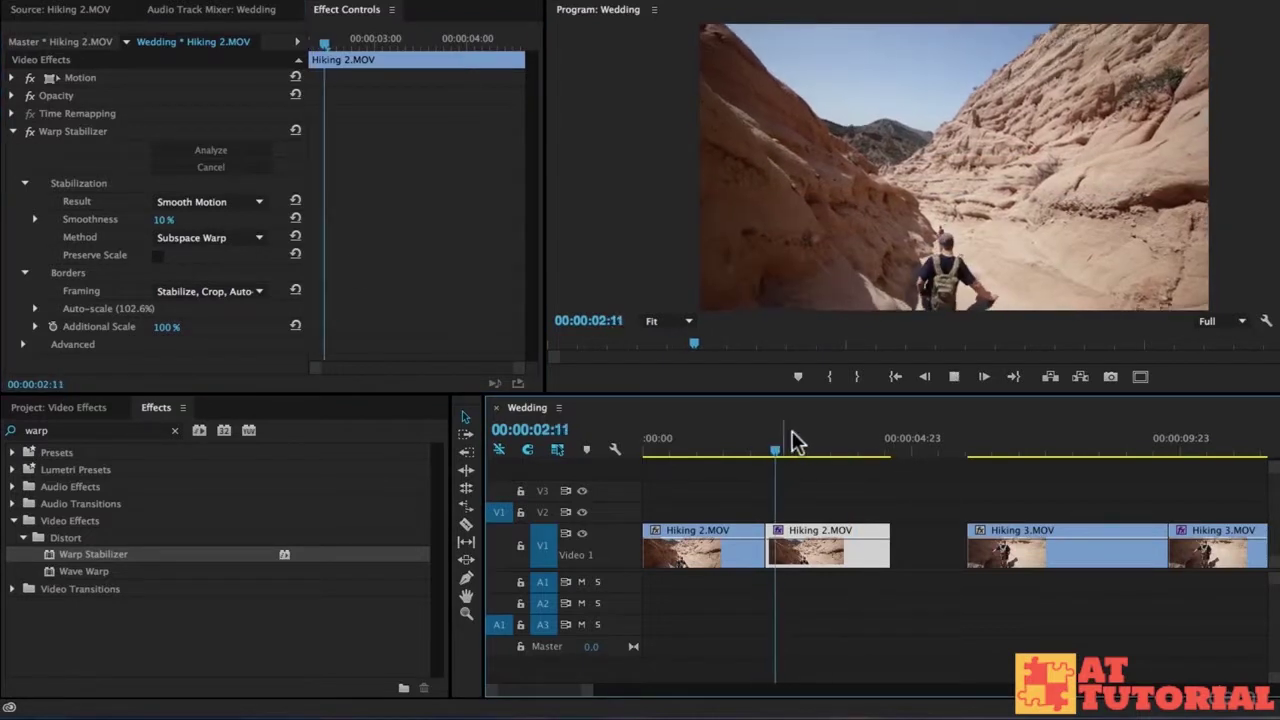
# Change Smoothness to 90% and replay the stabilized Hiking 2 footage.
pyautogui.click(170, 219)
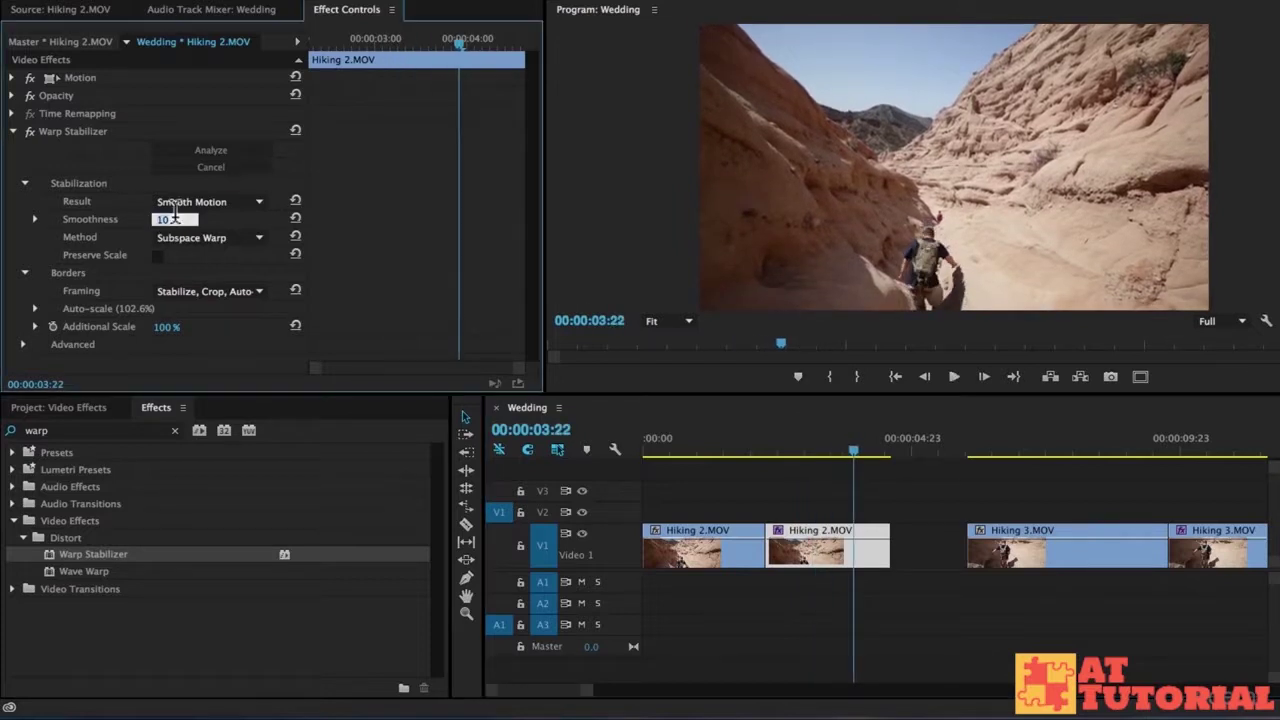
pyautogui.write('90')
pyautogui.press('Return')
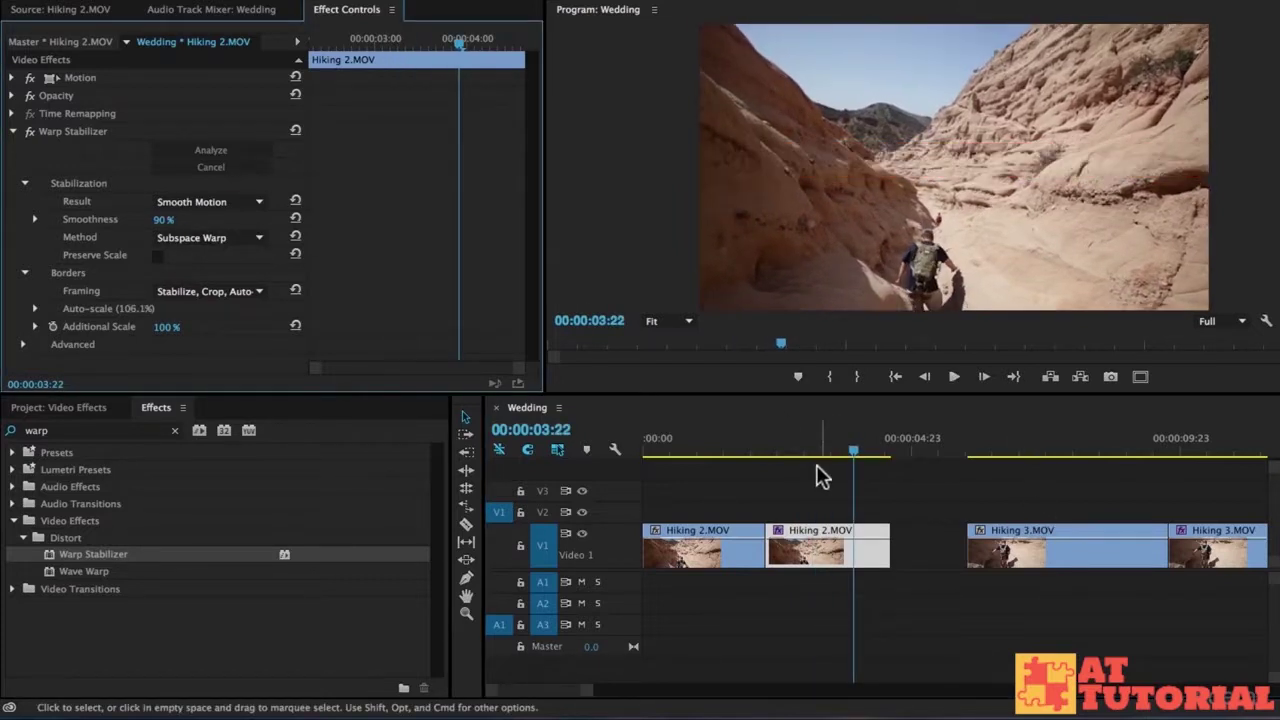
pyautogui.click(788, 438)
pyautogui.press('space')
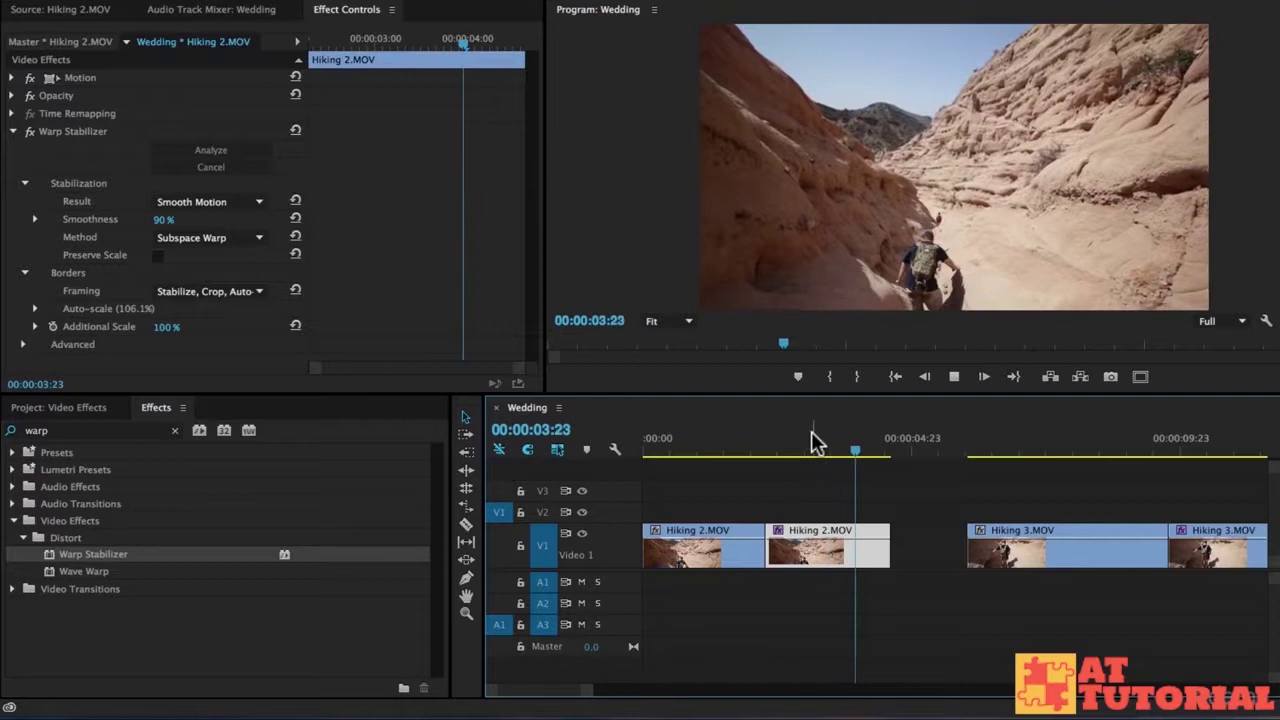
# Switch the stabilization method to Position and preview the result.
pyautogui.click(205, 238)
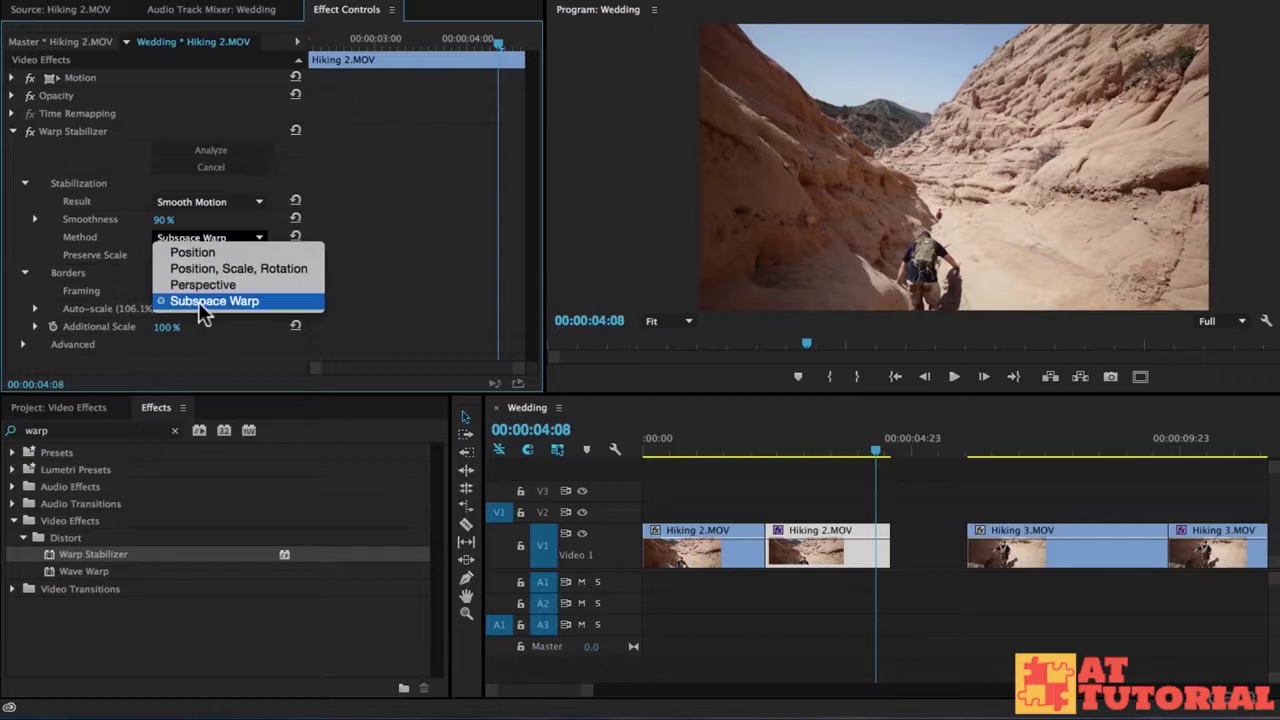
pyautogui.click(195, 252)
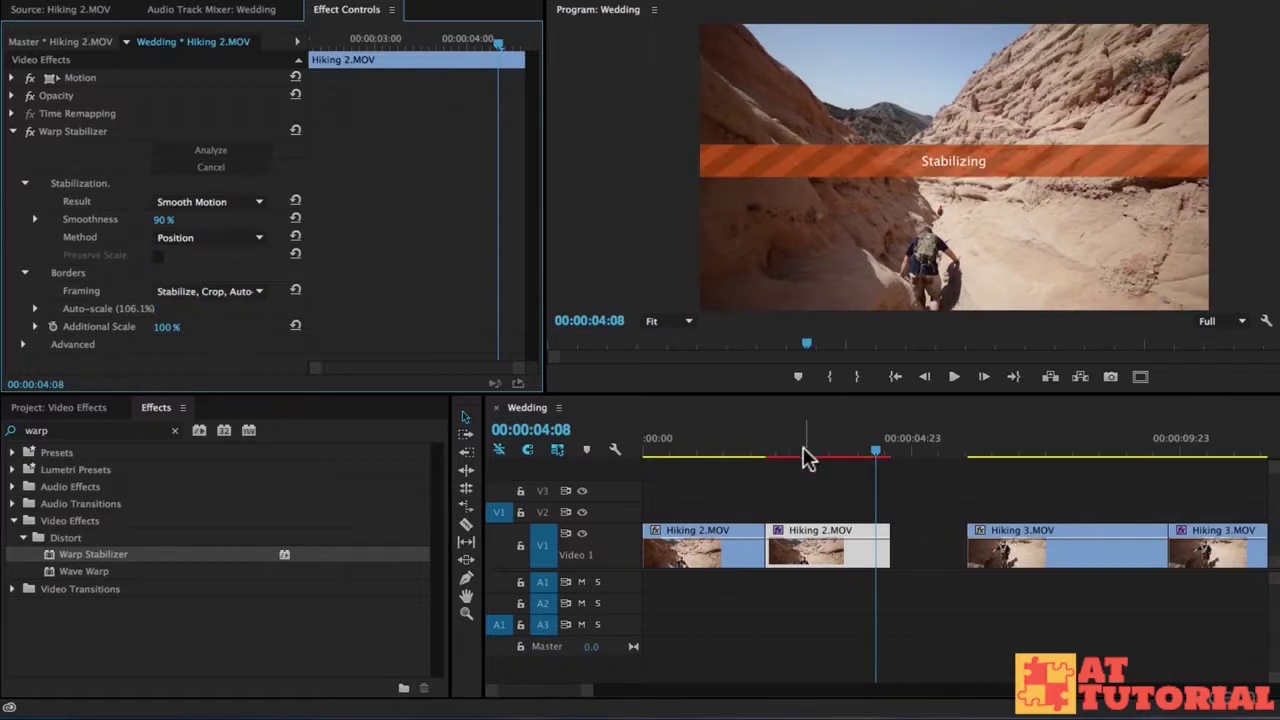
pyautogui.click(779, 449)
pyautogui.press('space')
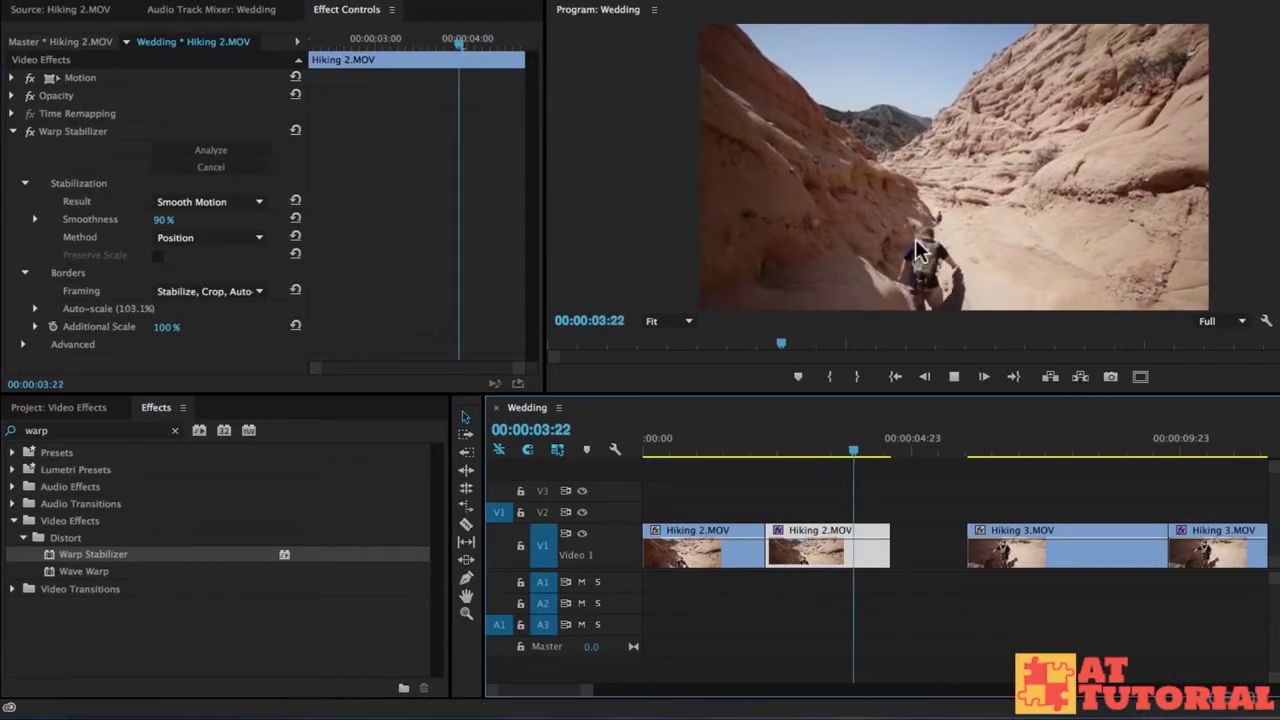
pyautogui.click(795, 451)
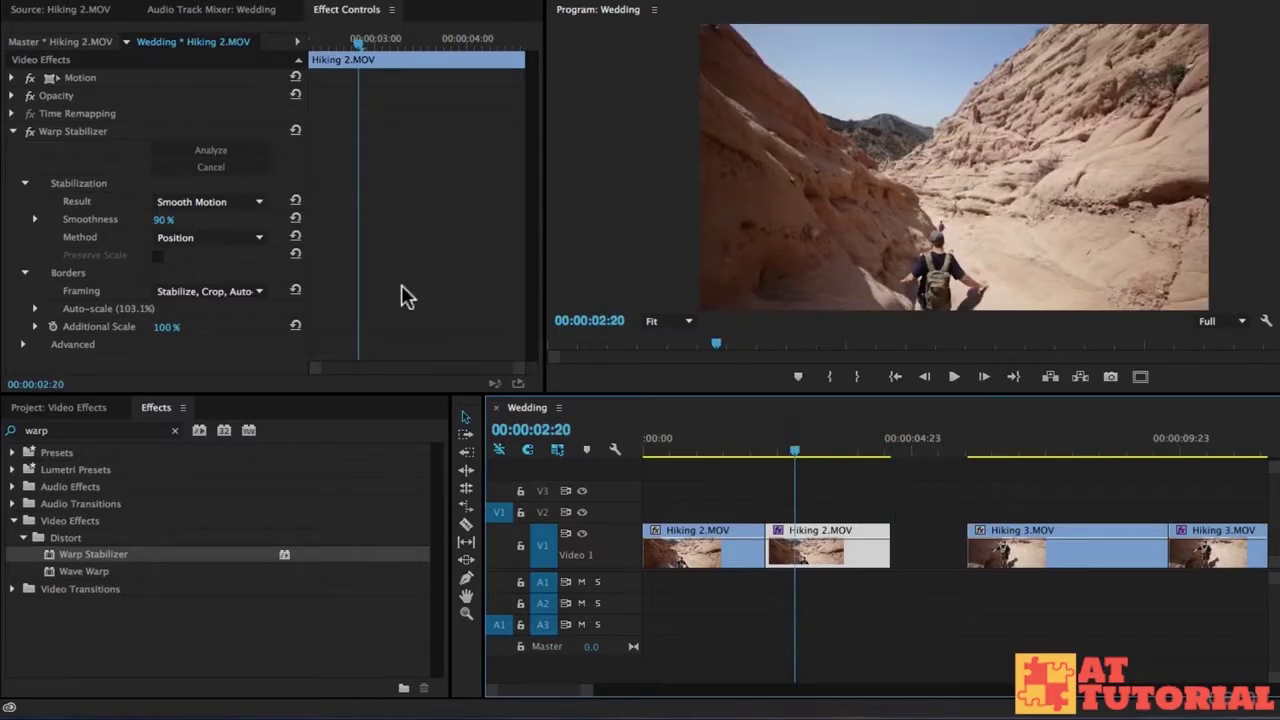
# Switch the method to Position, Scale, Rotation and play the footage to judge it.
pyautogui.click(199, 236)
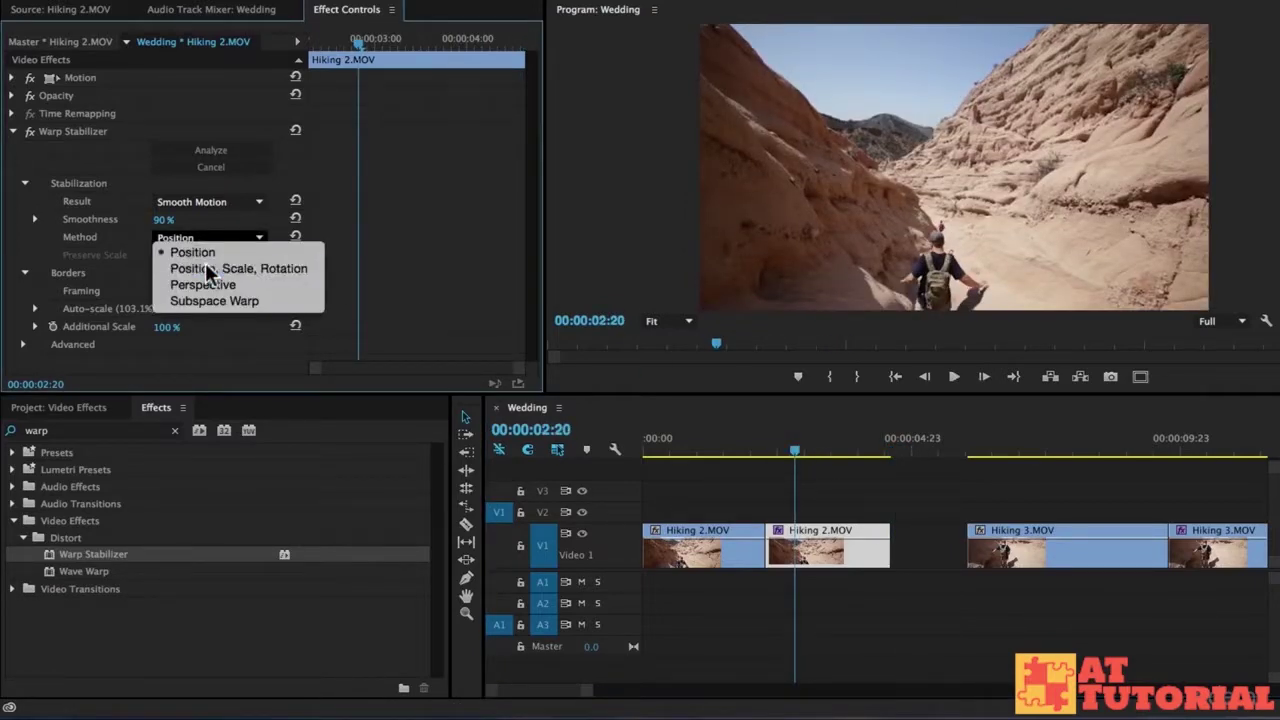
pyautogui.click(205, 268)
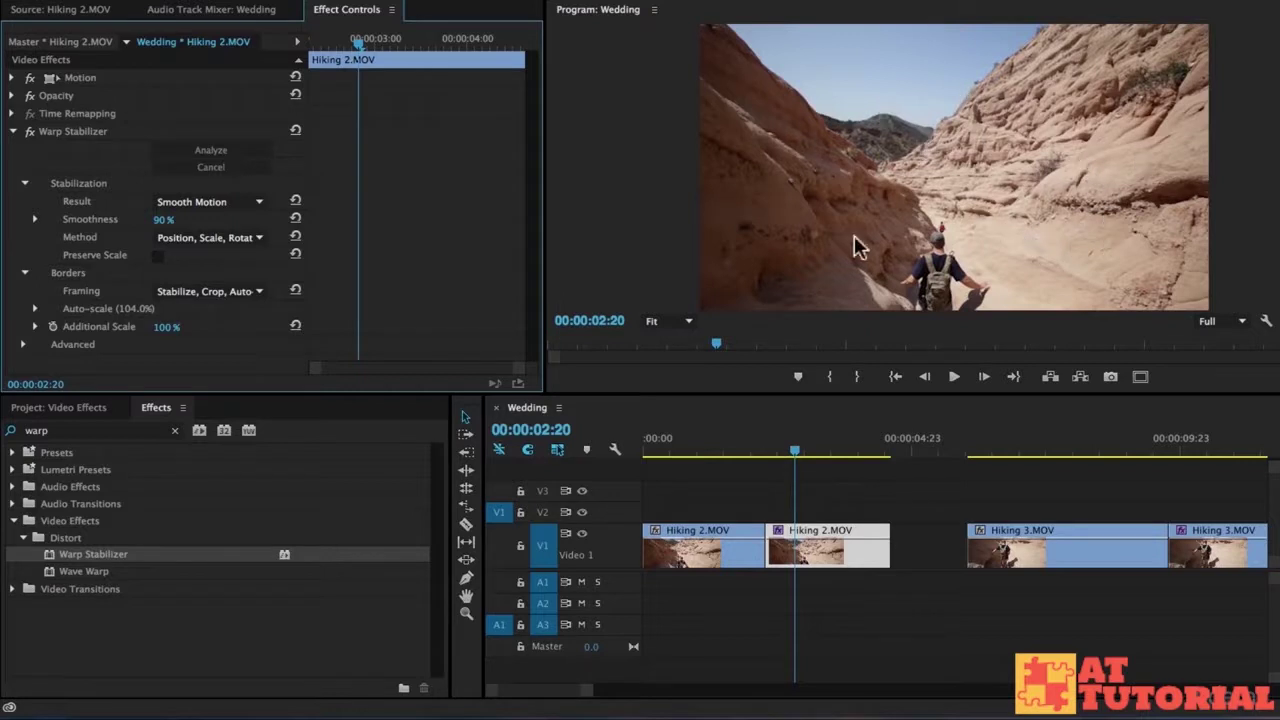
pyautogui.press('space')
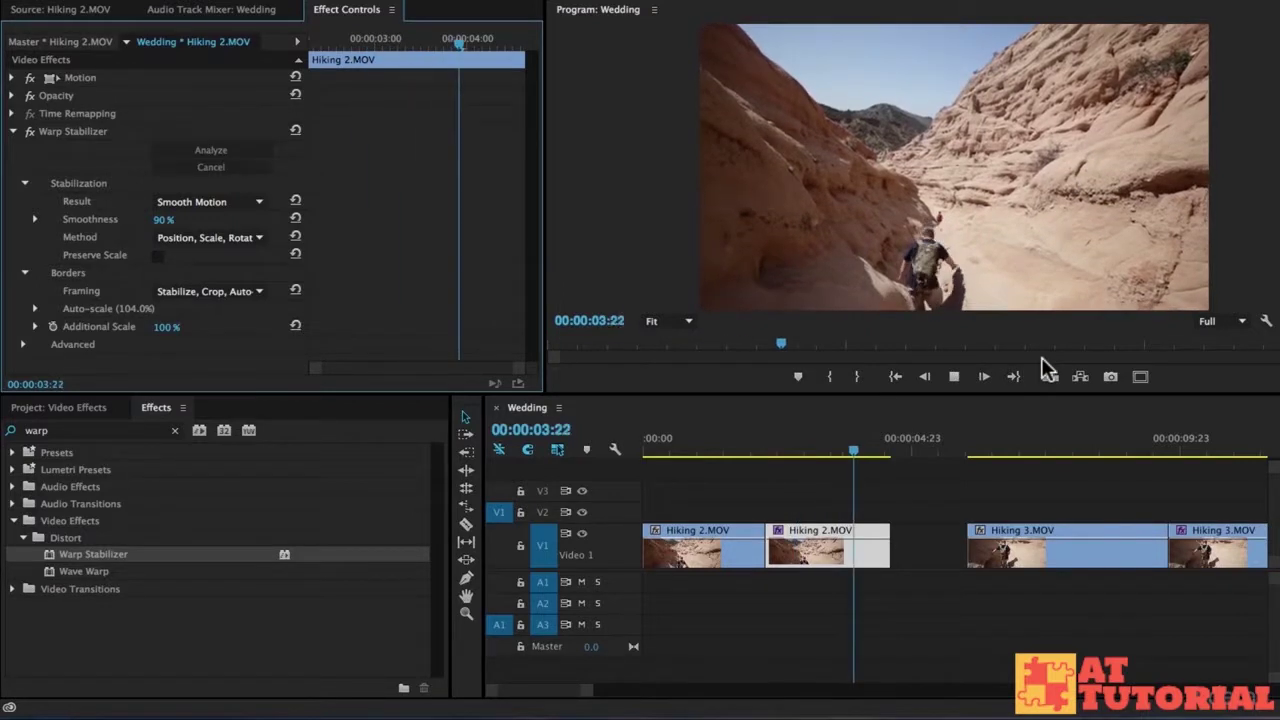
pyautogui.click(788, 440)
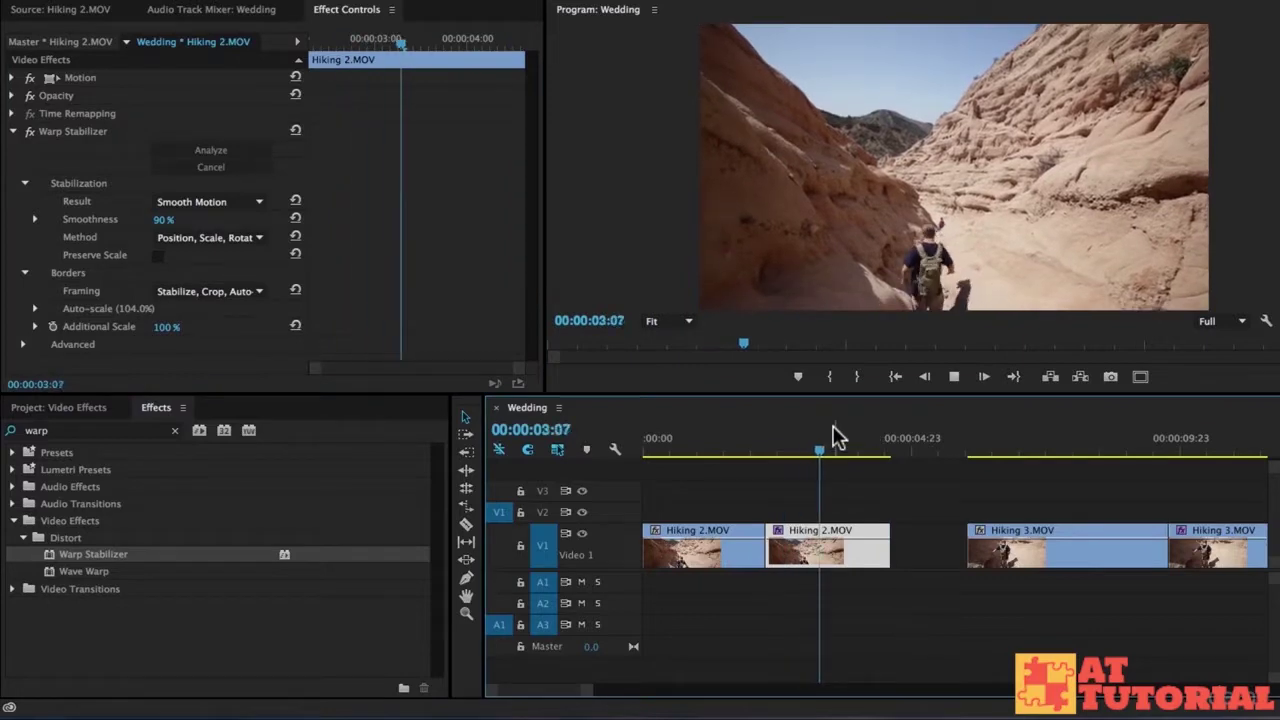
# Set the Hiking 2 stabilization method to Perspective and preview it from 00:00:02:11.
pyautogui.click(205, 237)
pyautogui.click(205, 255)
pyautogui.click(803, 440)
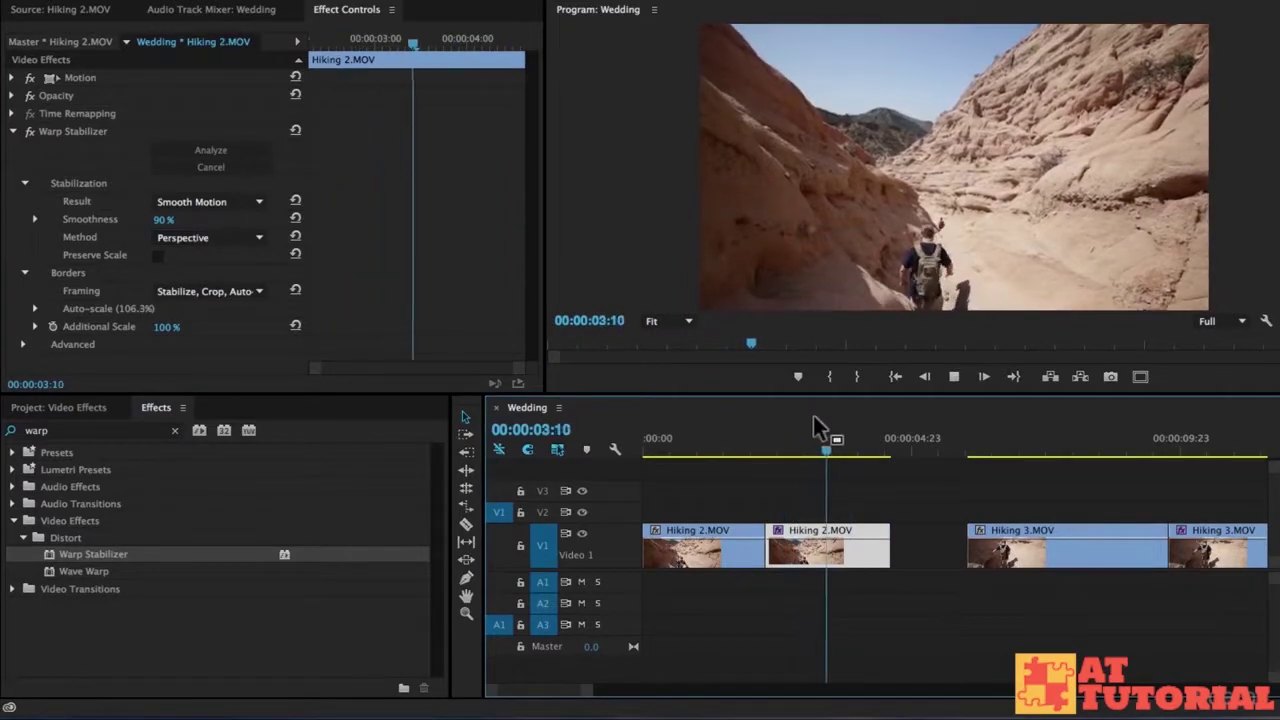
pyautogui.press('space')
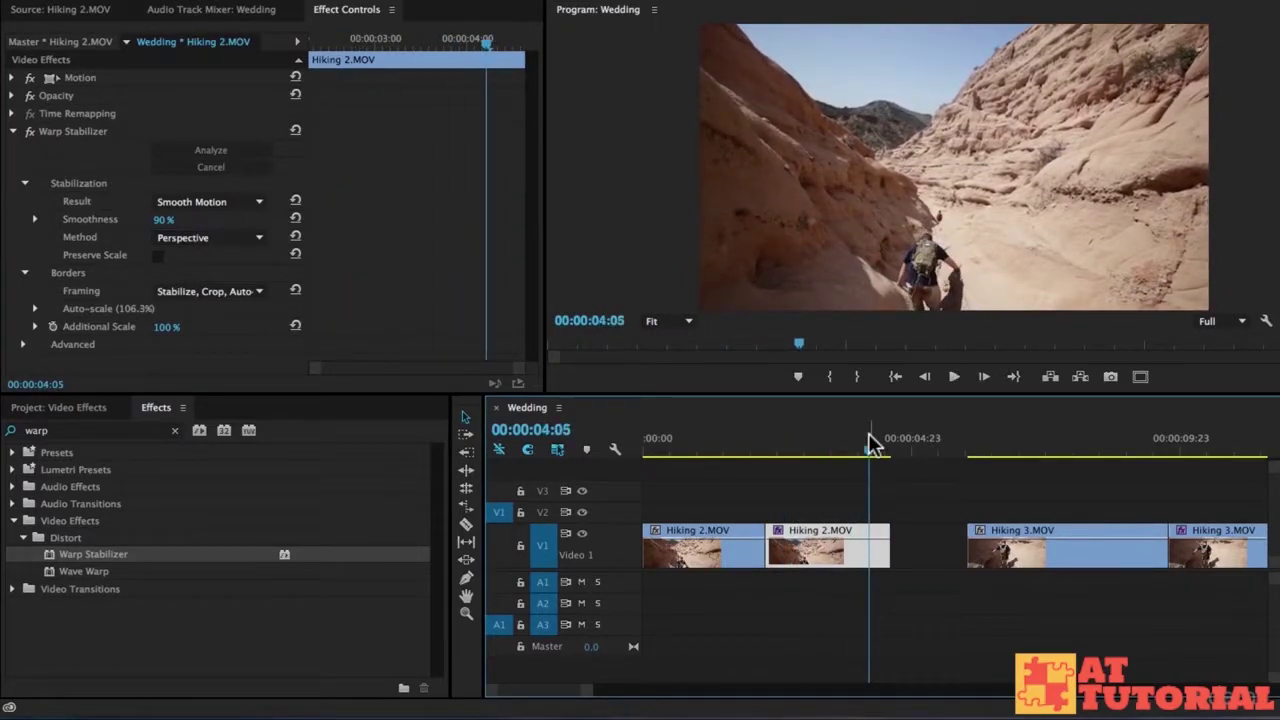
pyautogui.click(773, 440)
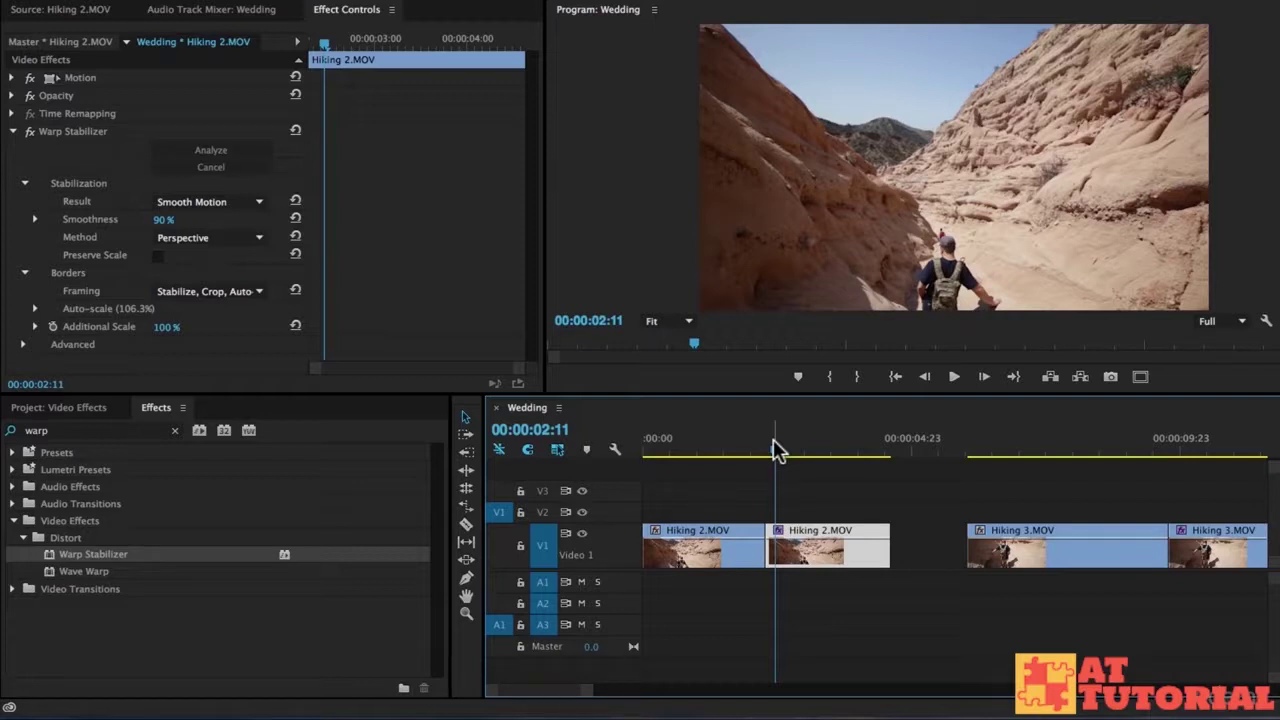
pyautogui.press('space')
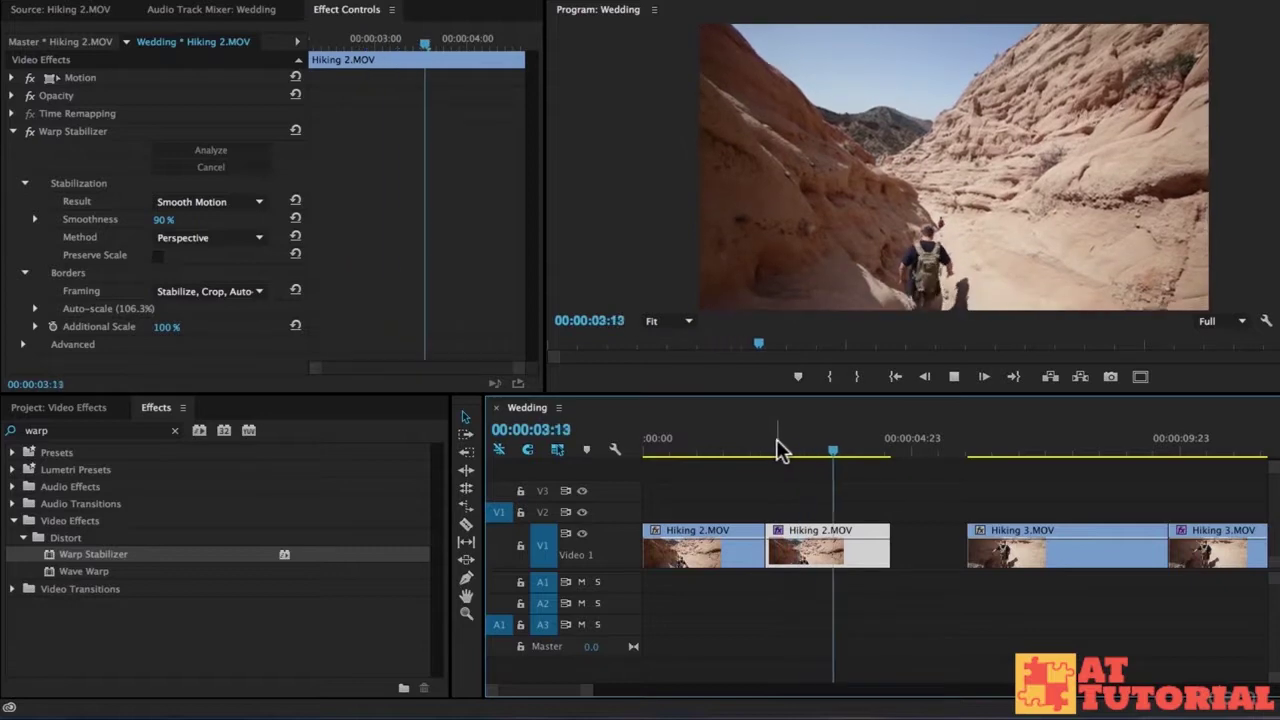
# Rewind to 00:00:02:20 and set the method back to Subspace Warp.
pyautogui.click(797, 436)
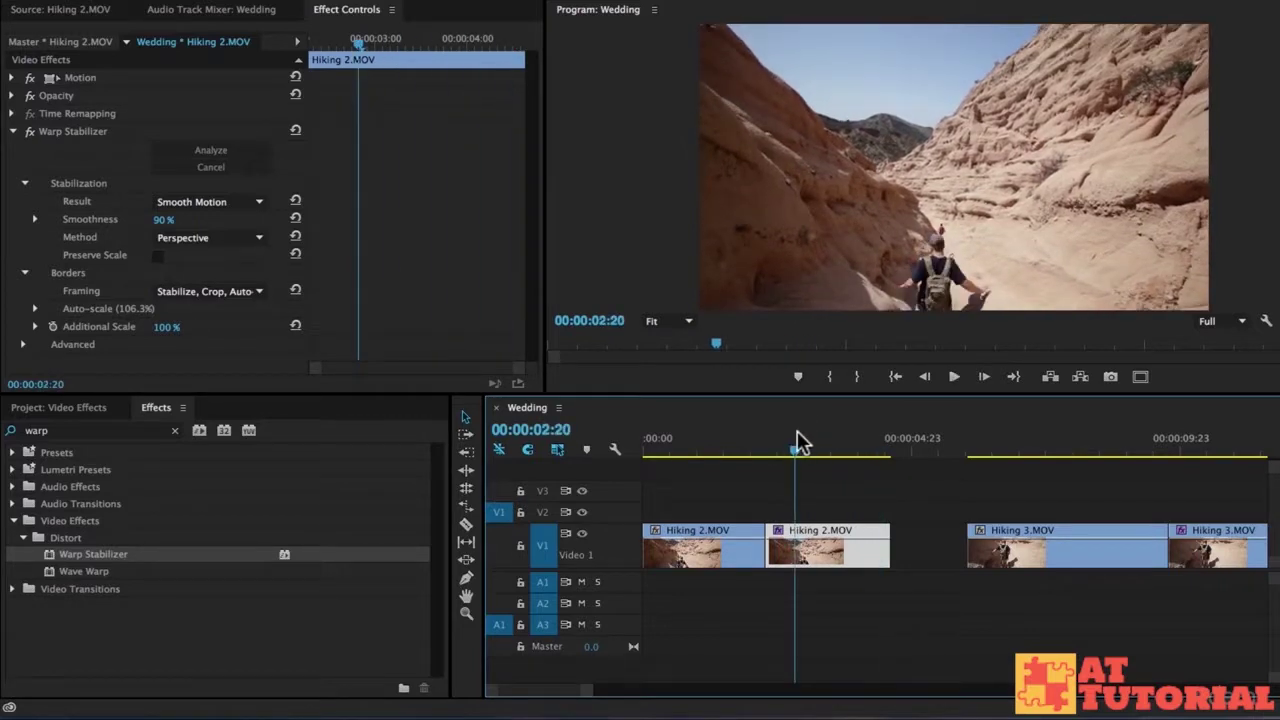
pyautogui.click(190, 237)
pyautogui.click(230, 300)
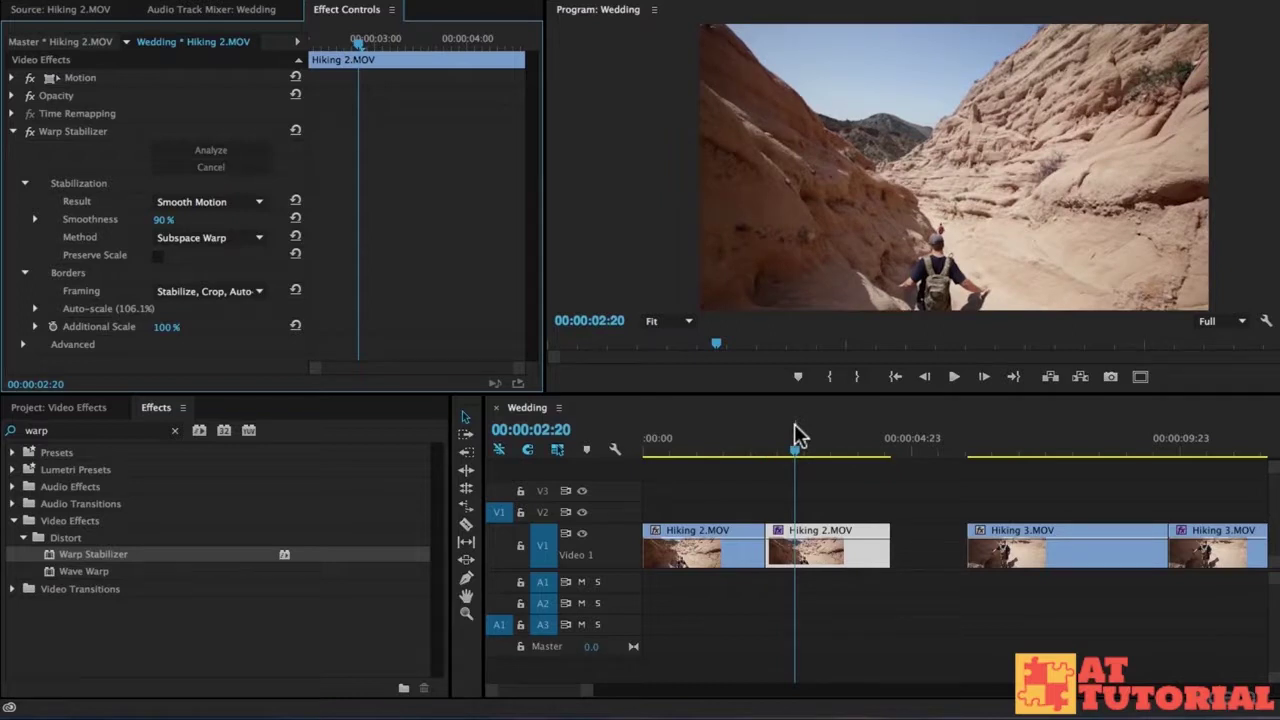
# Play the Subspace Warp result, then scroll the timeline right toward the Hiking 3 clips.
pyautogui.press('space')
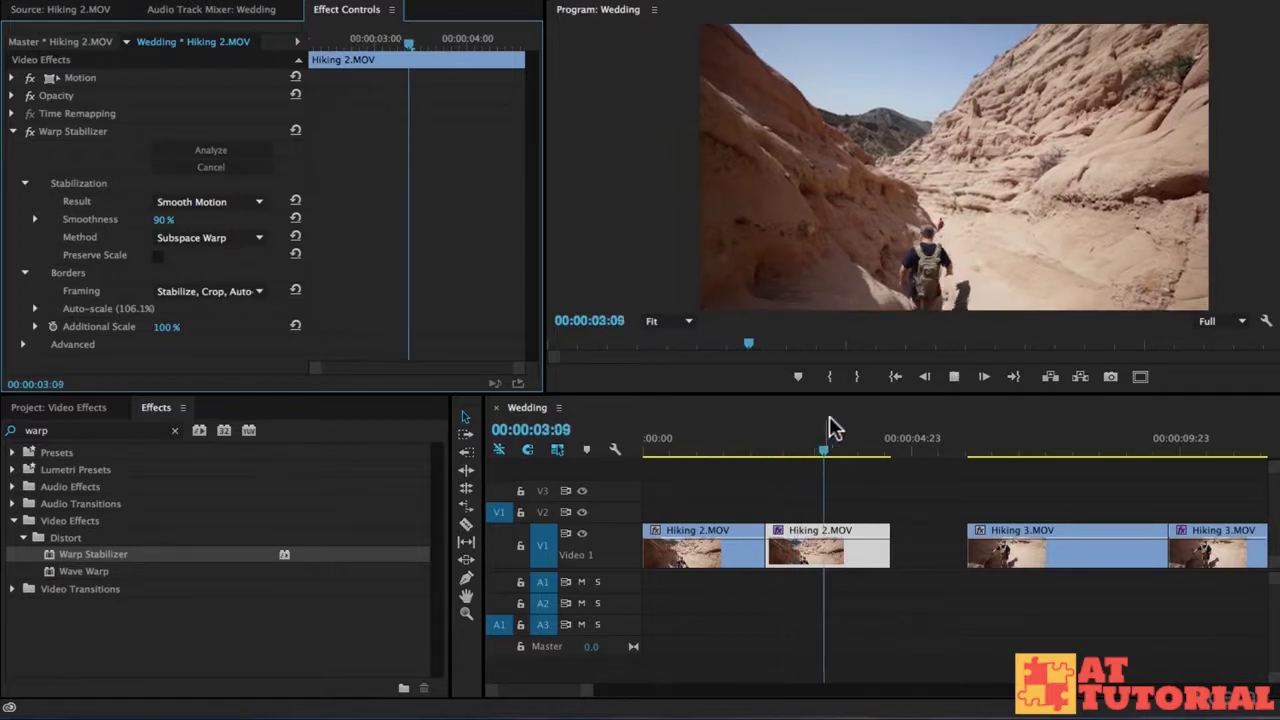
pyautogui.moveTo(776, 444); pyautogui.dragTo(788, 444)
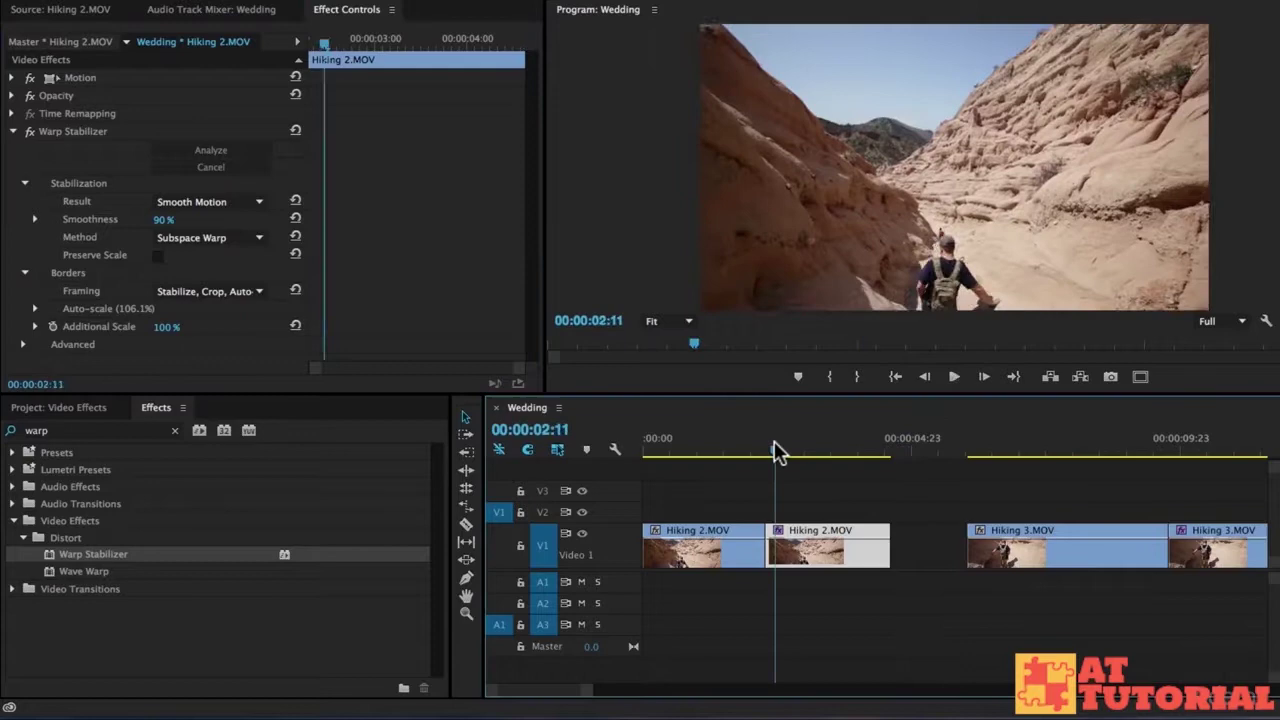
pyautogui.hscroll(2, 895, 472)
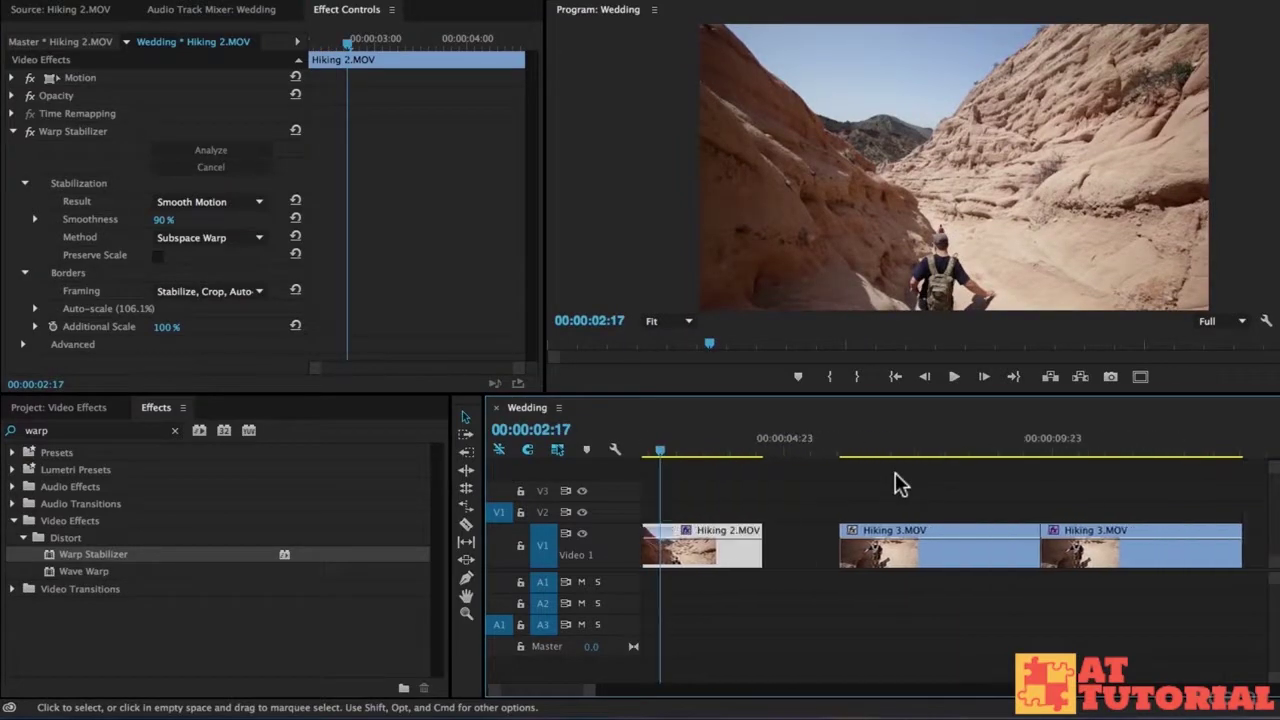
pyautogui.hscroll(2, 895, 472)
pyautogui.hscroll(2, 985, 458)
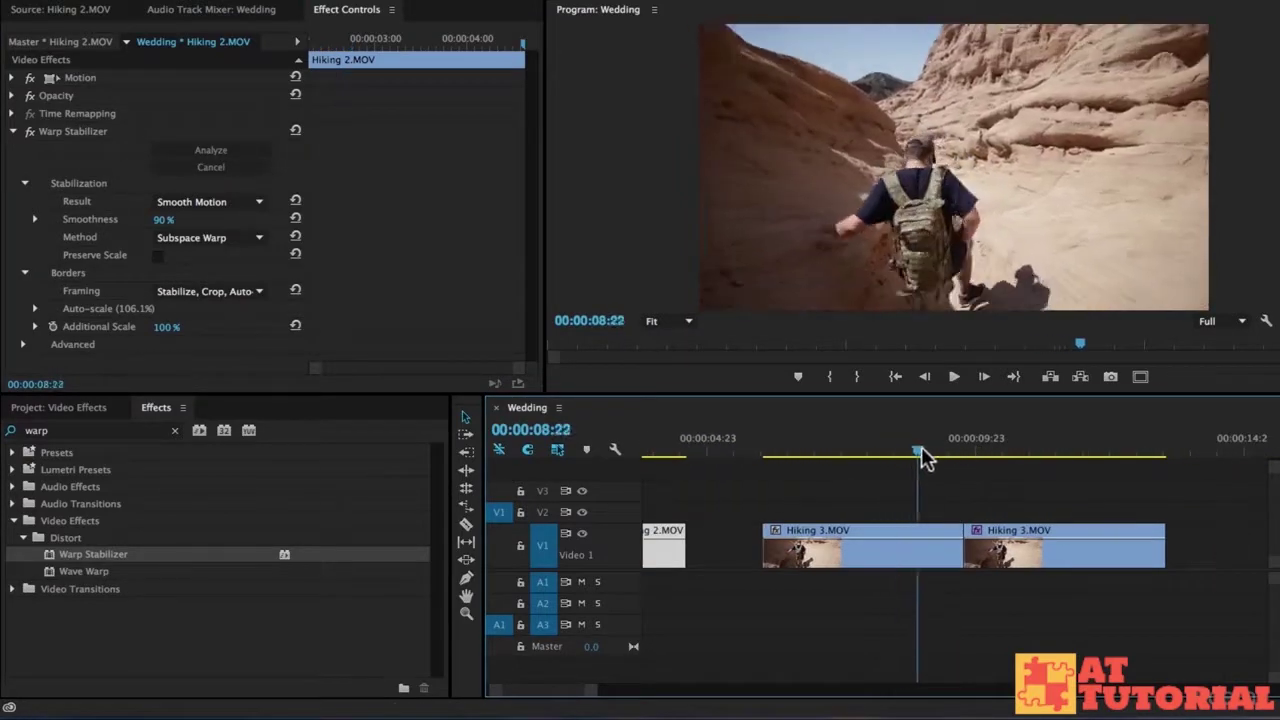
# Play the shaky Hiking 3 footage and park the playhead at 00:00:10:02.
pyautogui.moveTo(921, 446); pyautogui.dragTo(745, 451)
pyautogui.press('space')
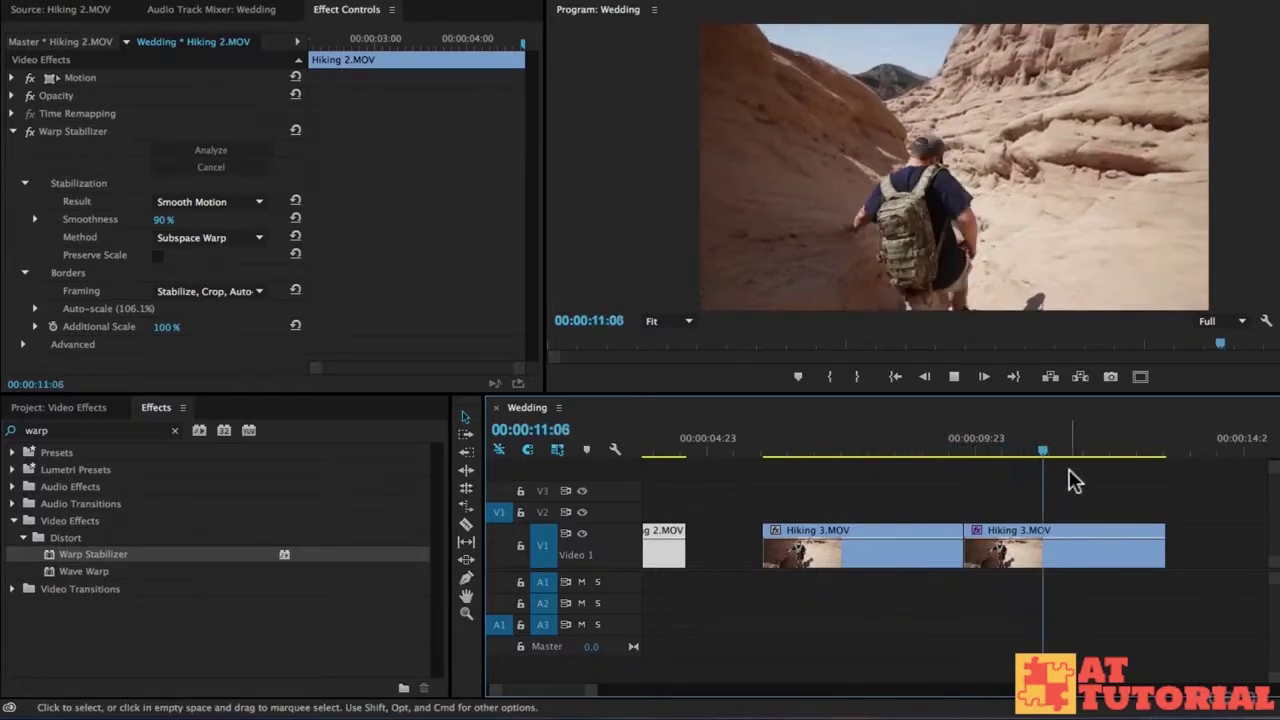
pyautogui.press('space')
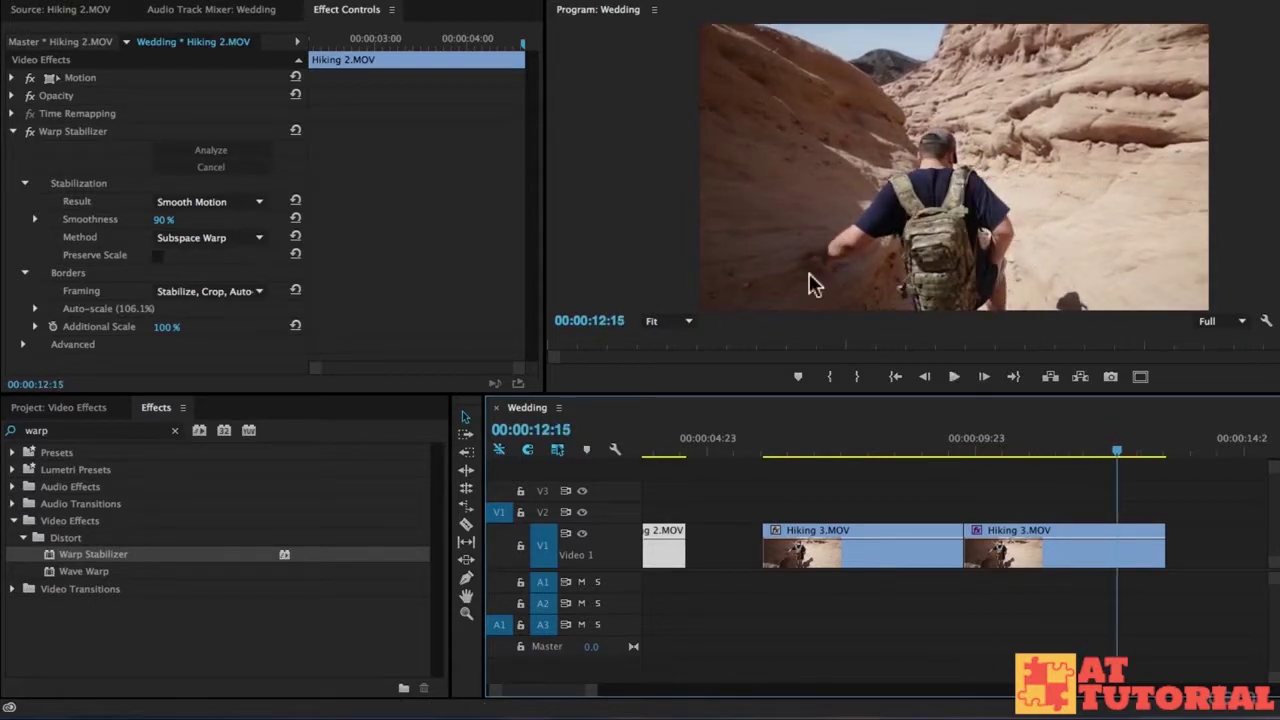
pyautogui.click(980, 442)
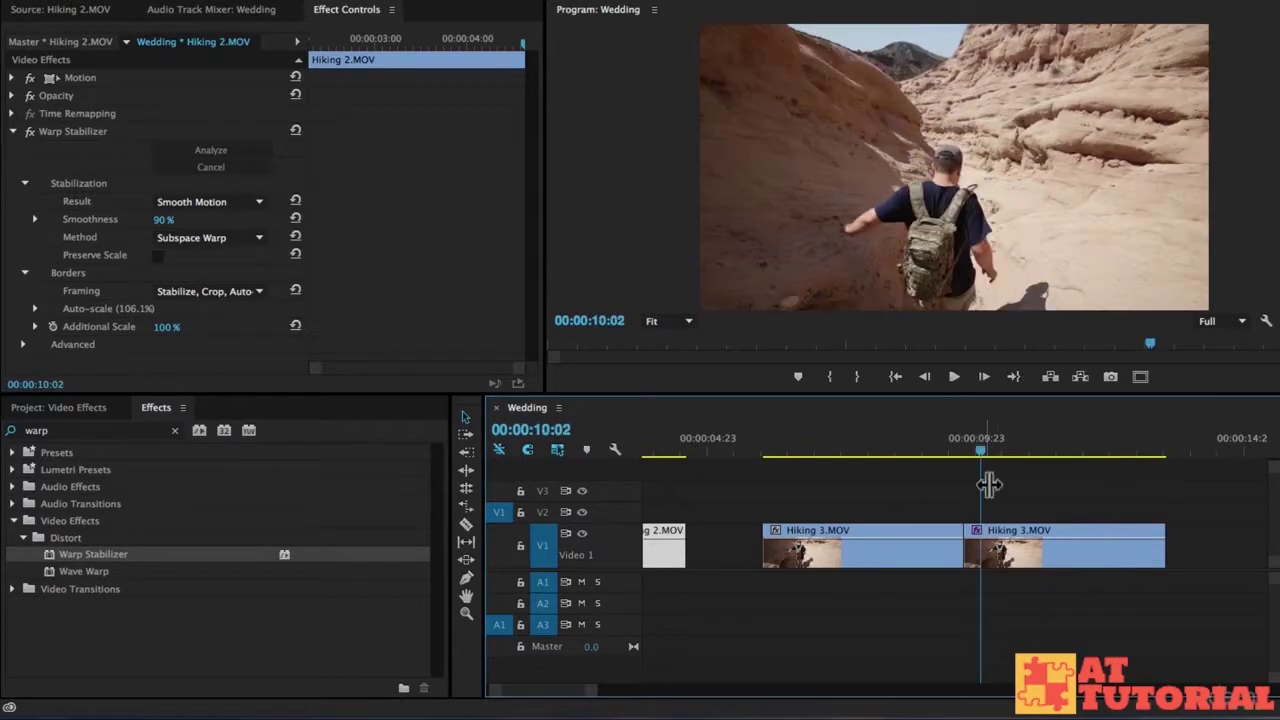
# Select the second Hiking 3 clip and play from about 00:00:06:04.
pyautogui.click(997, 540)
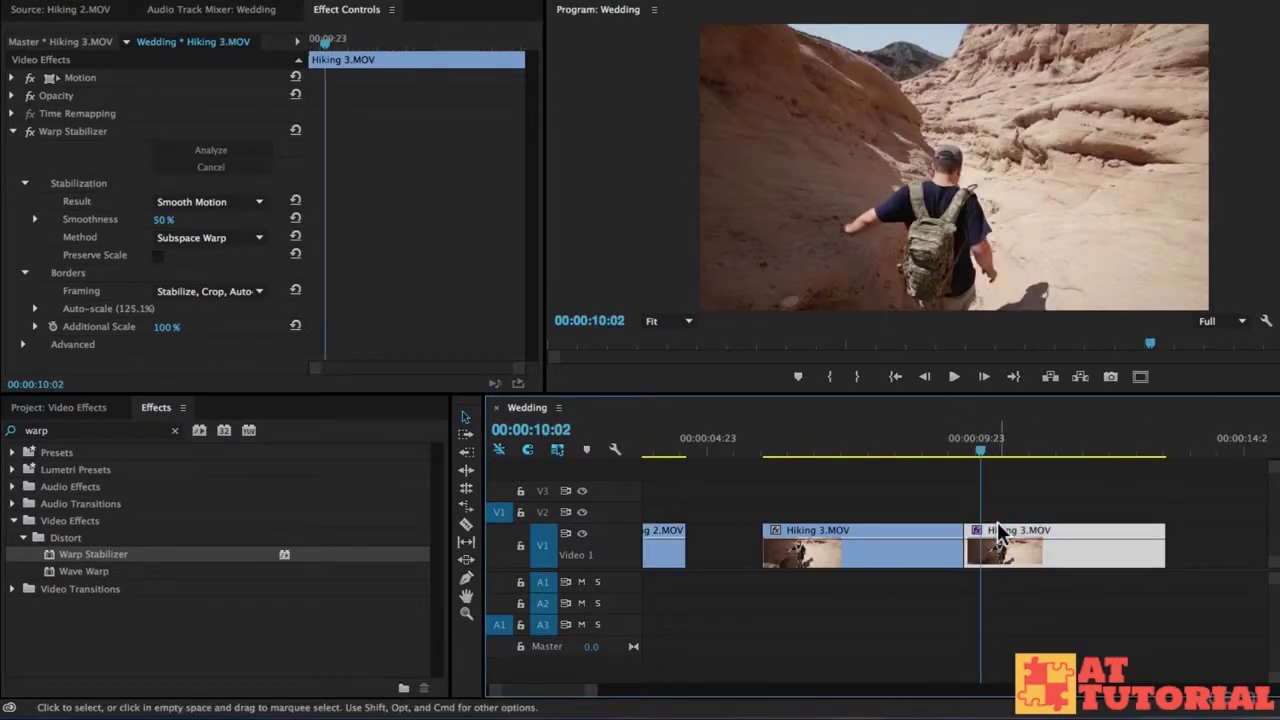
pyautogui.click(767, 440)
pyautogui.press('space')
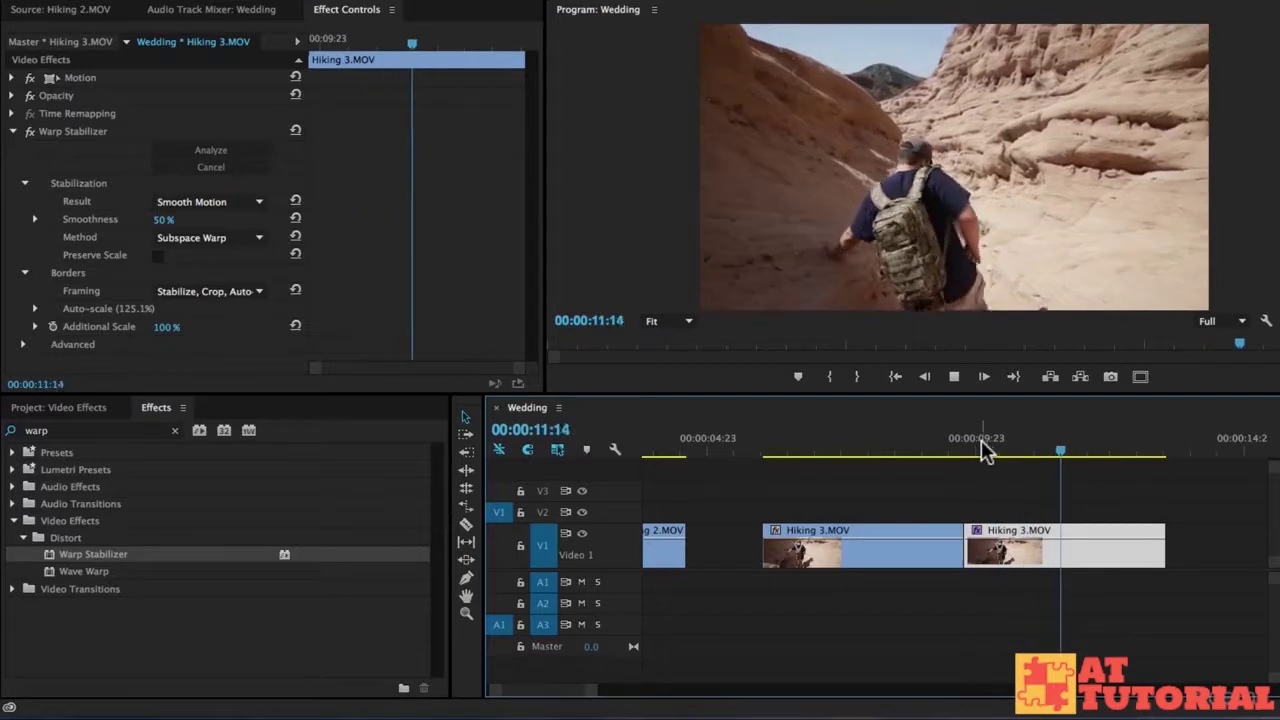
# Replay the second Hiking 3 clip from 00:00:10:07 and start editing its 50% Smoothness.
pyautogui.moveTo(981, 440); pyautogui.dragTo(997, 441)
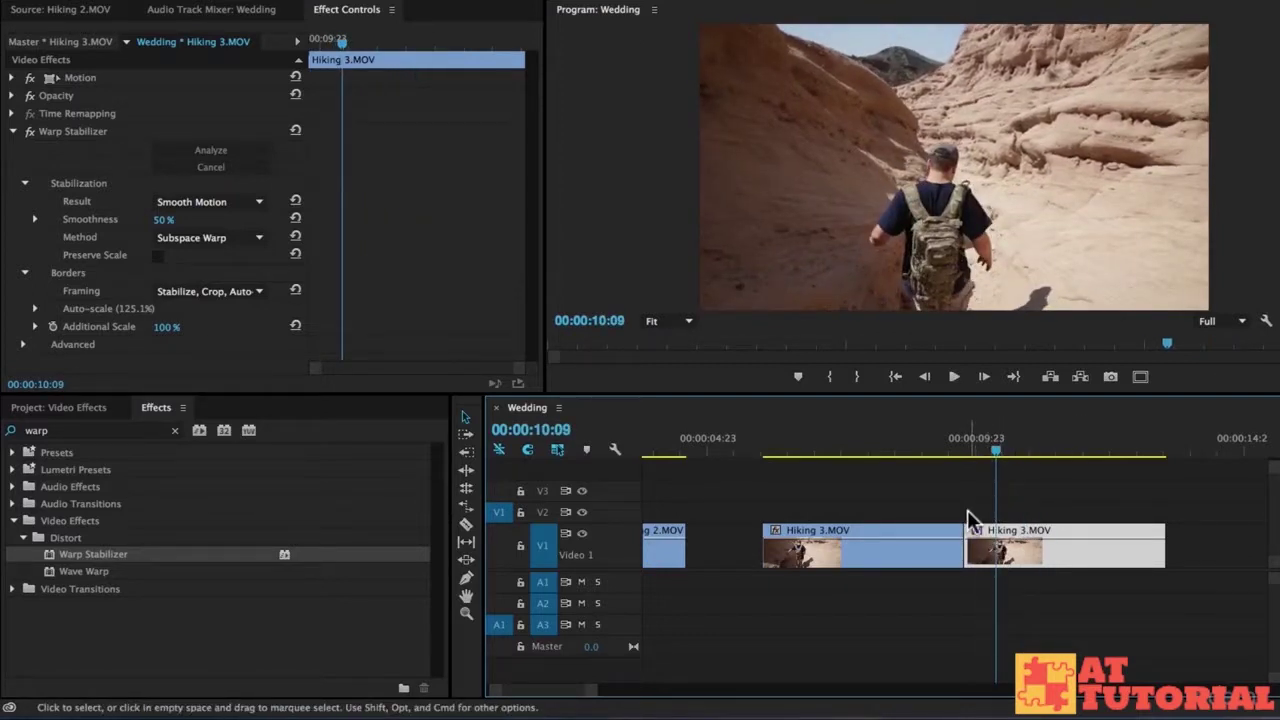
pyautogui.moveTo(997, 451); pyautogui.dragTo(976, 443)
pyautogui.press('space')
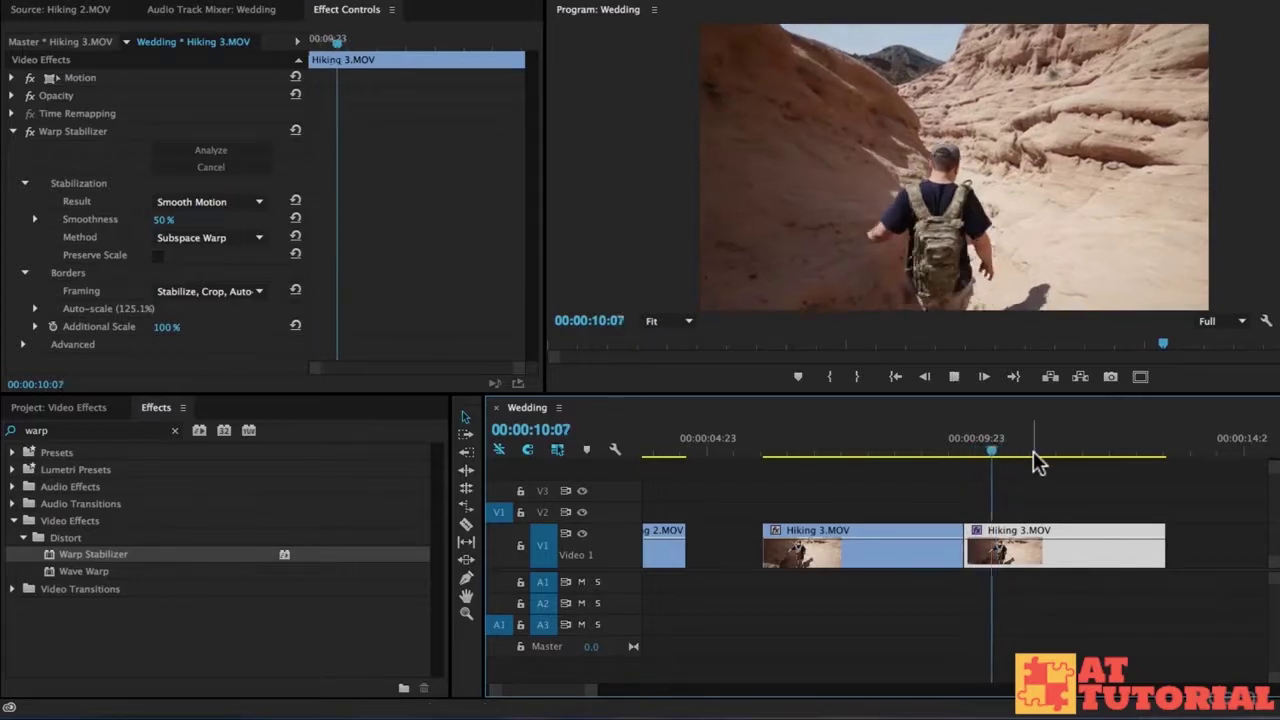
pyautogui.press('space')
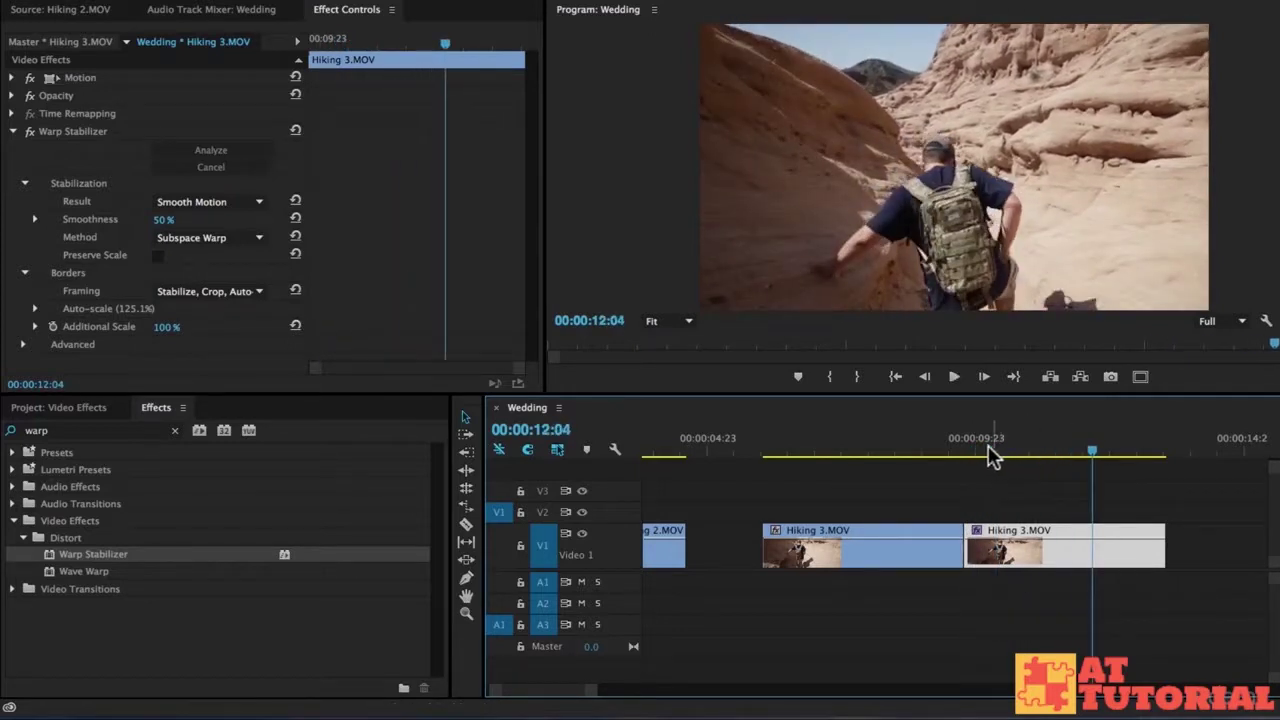
pyautogui.click(976, 450)
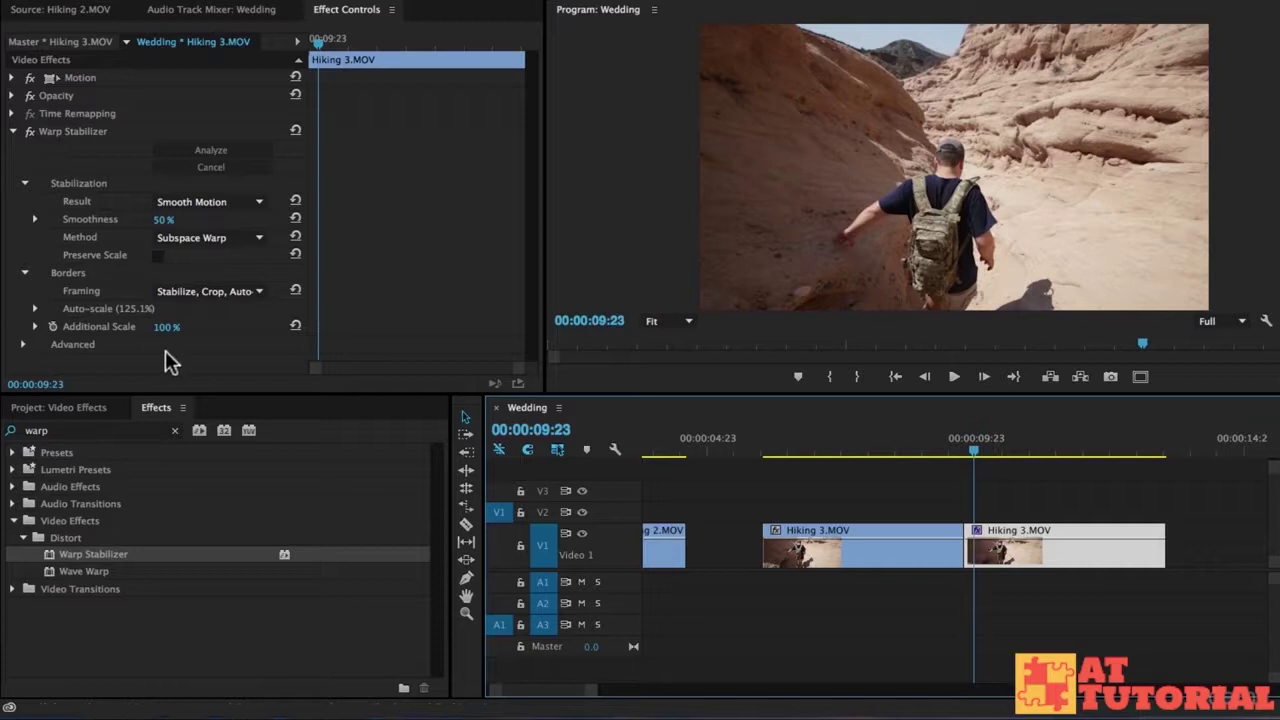
pyautogui.click(172, 219)
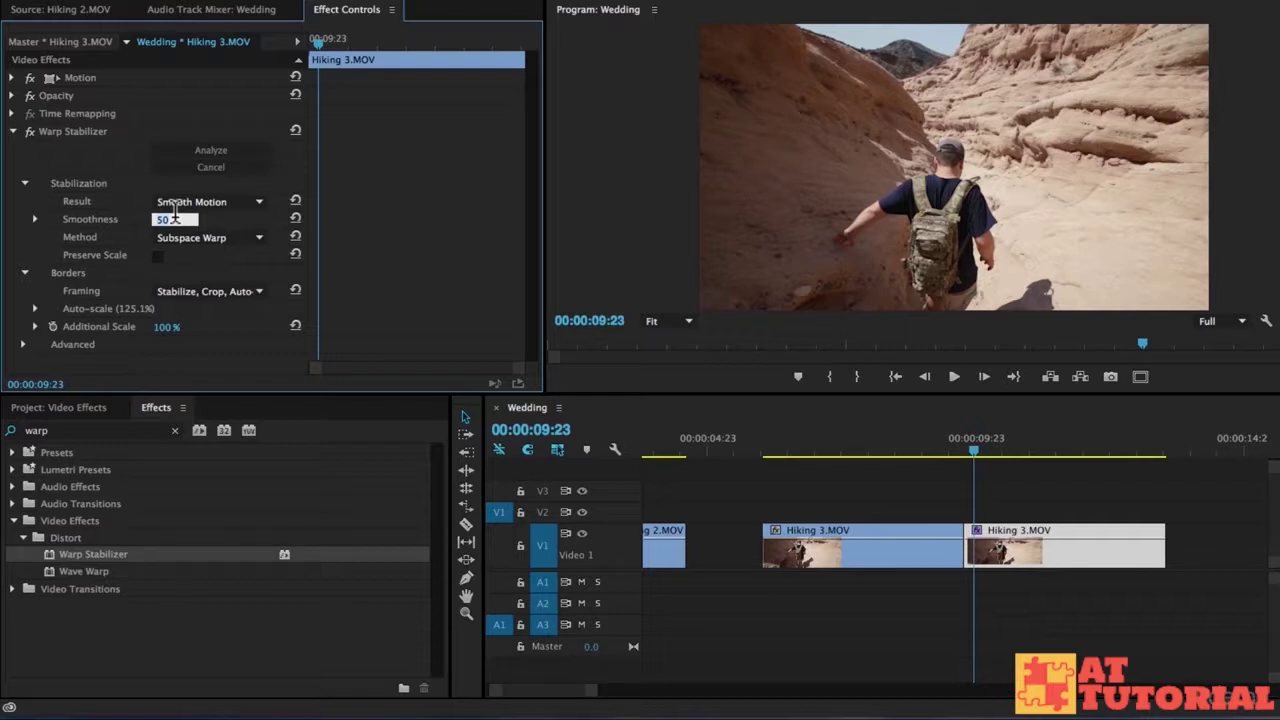
pyautogui.write('10')
pyautogui.press('Return')
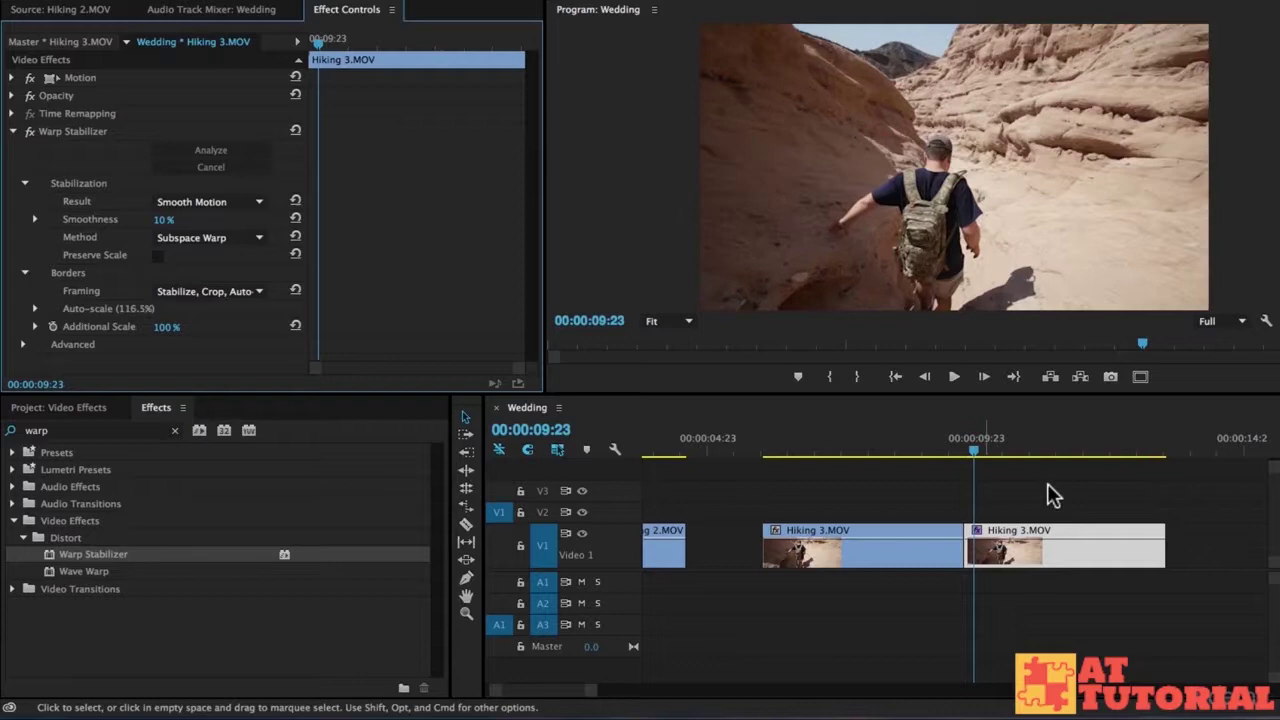
pyautogui.press('space')
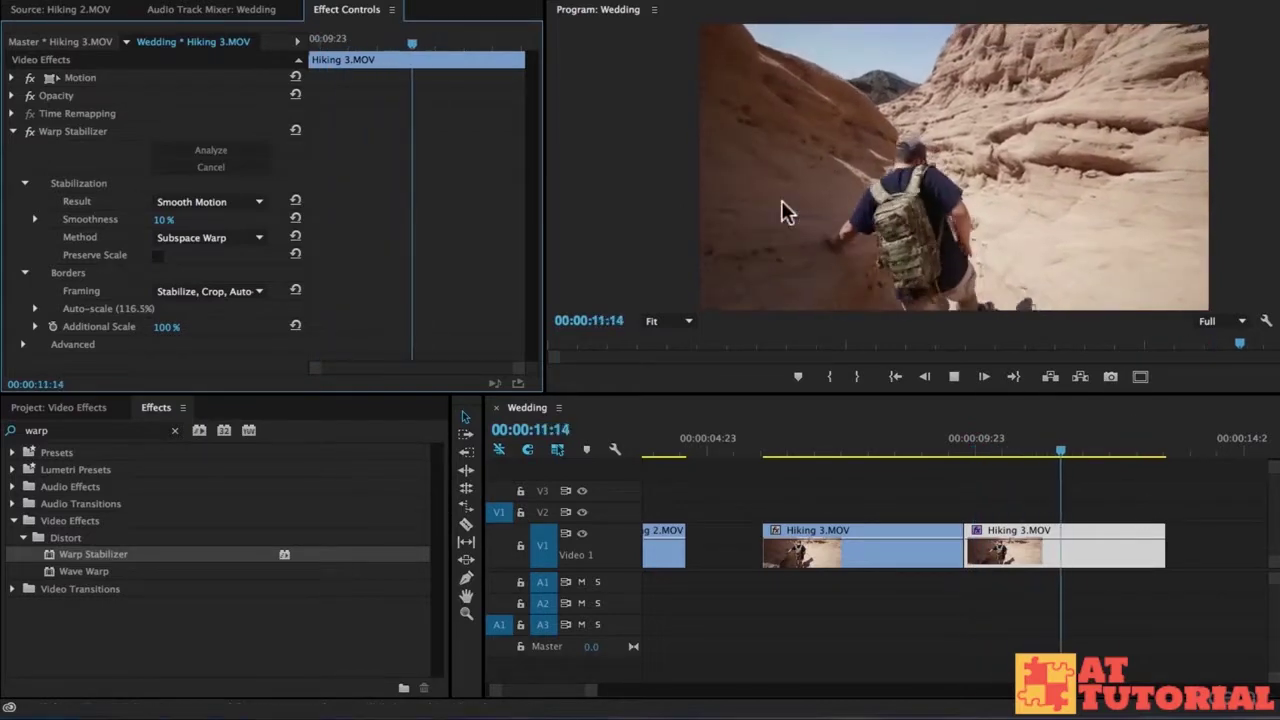
pyautogui.click(972, 441)
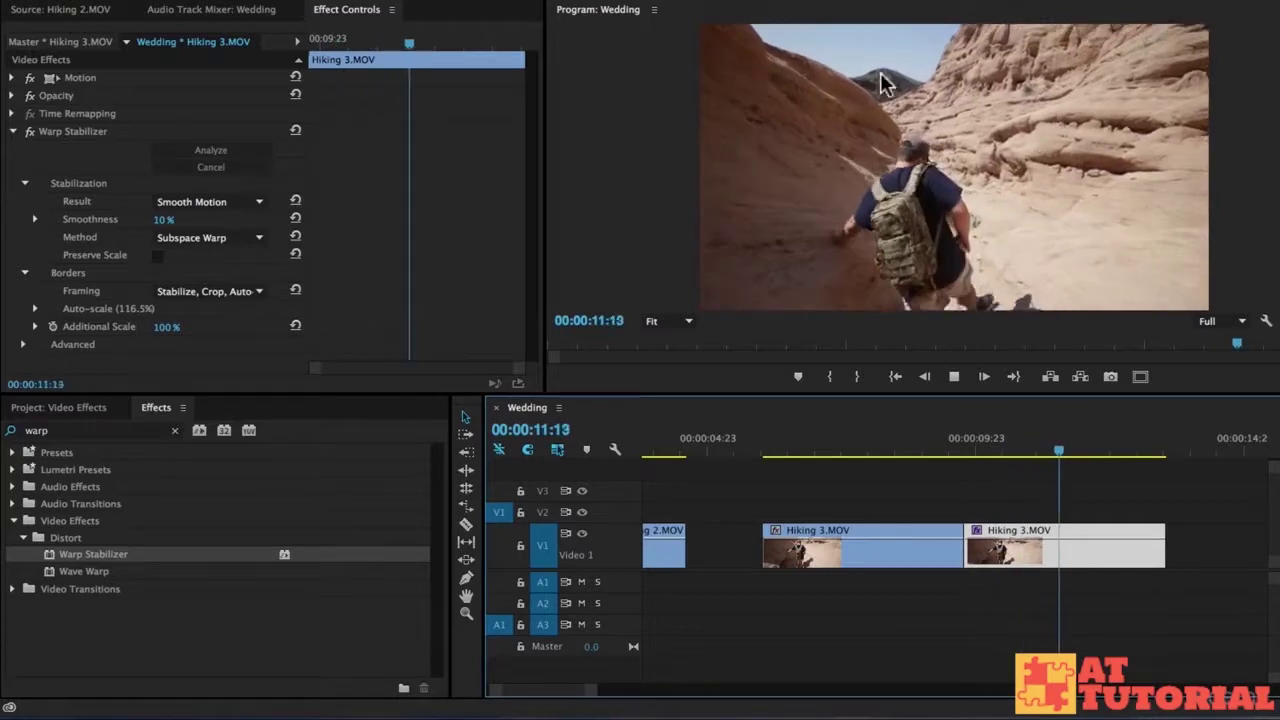
pyautogui.click(994, 443)
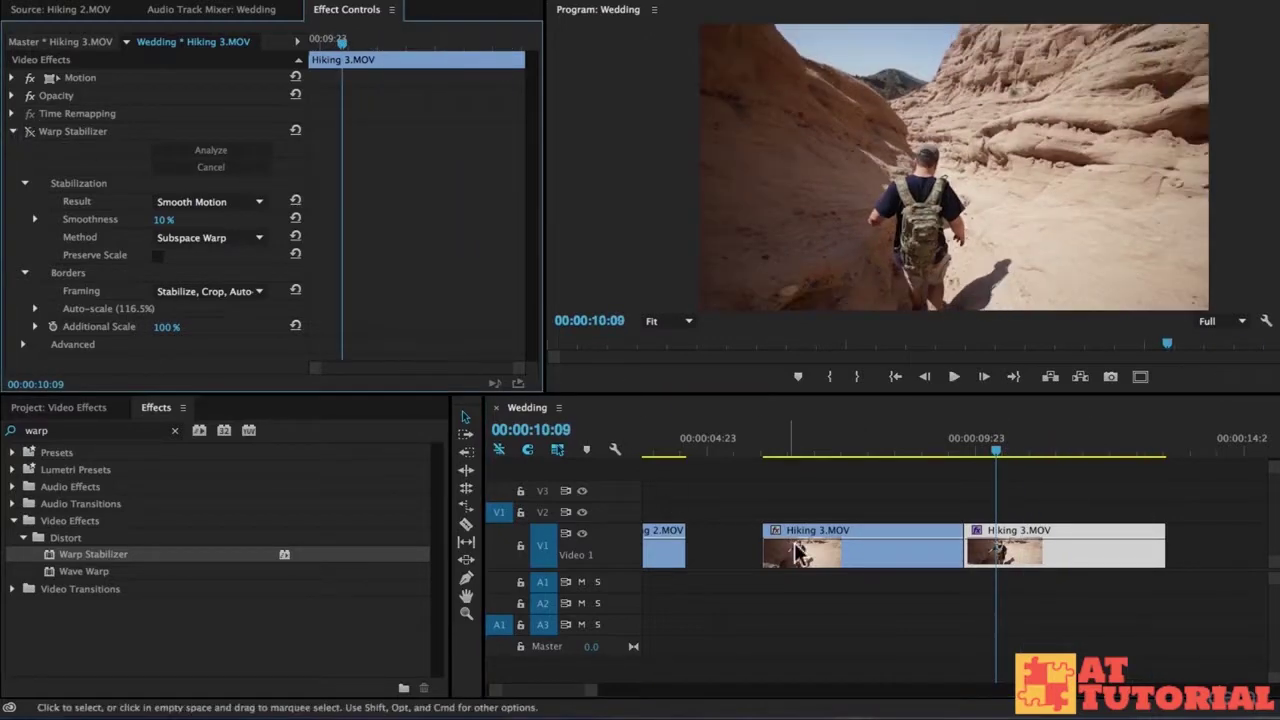
pyautogui.press('space')
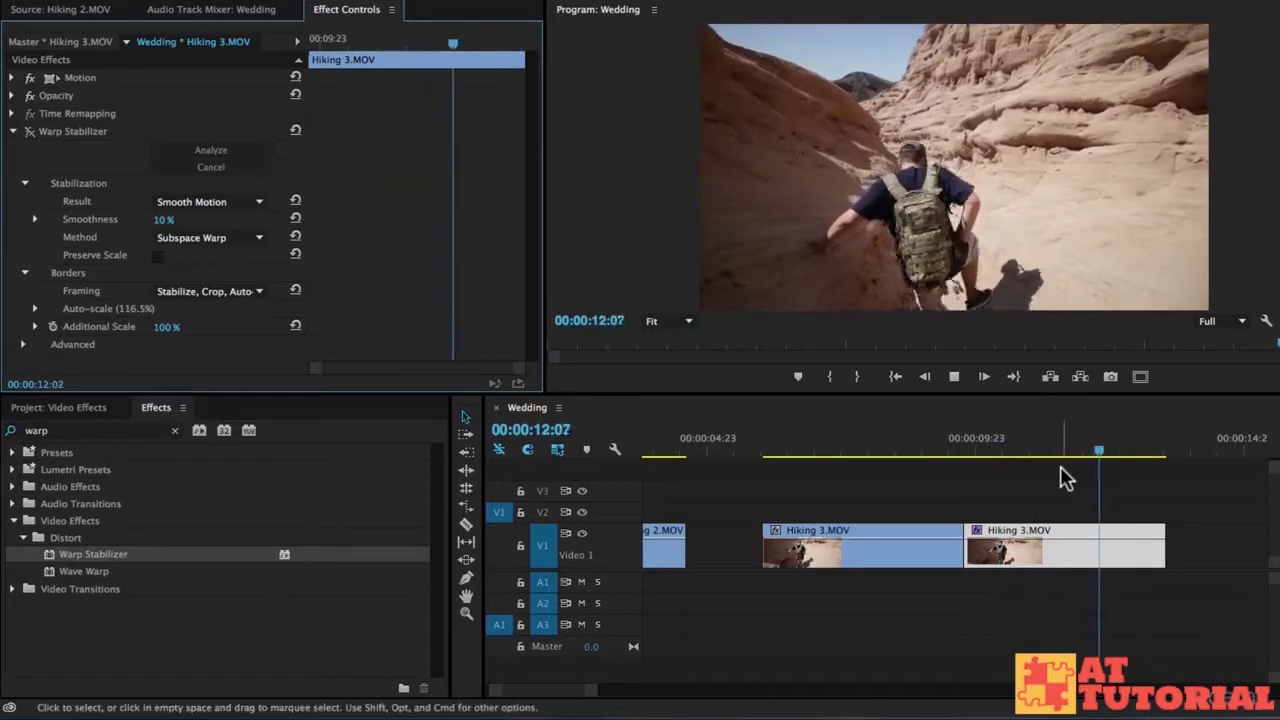
pyautogui.click(982, 443)
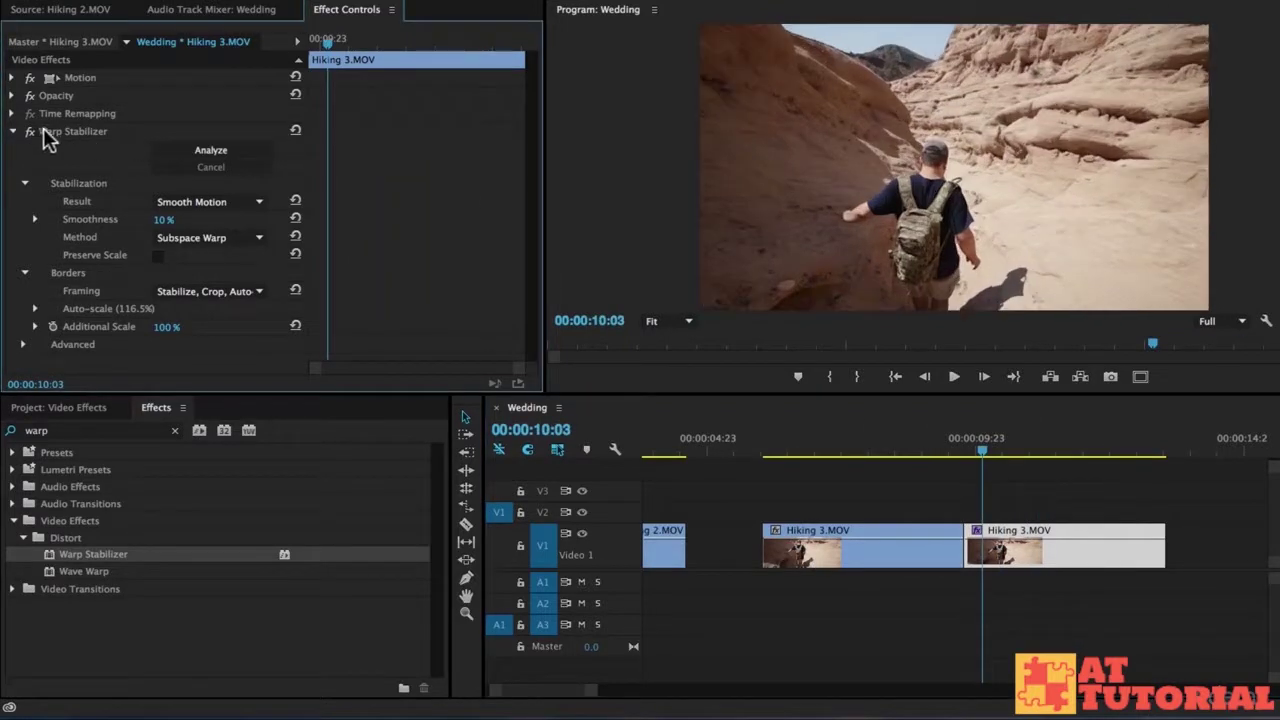
pyautogui.press('space')
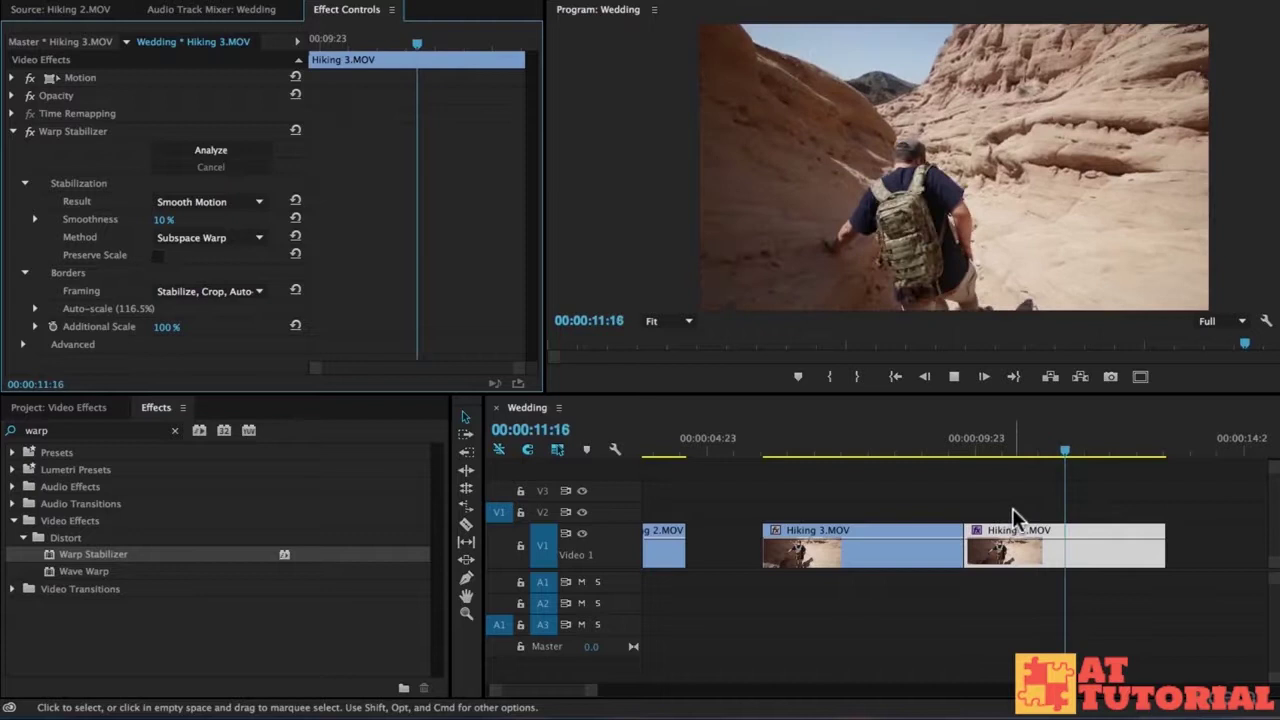
# Set the Hiking 3 clip's Framing to Stabilize Only and play the result.
pyautogui.press('space')
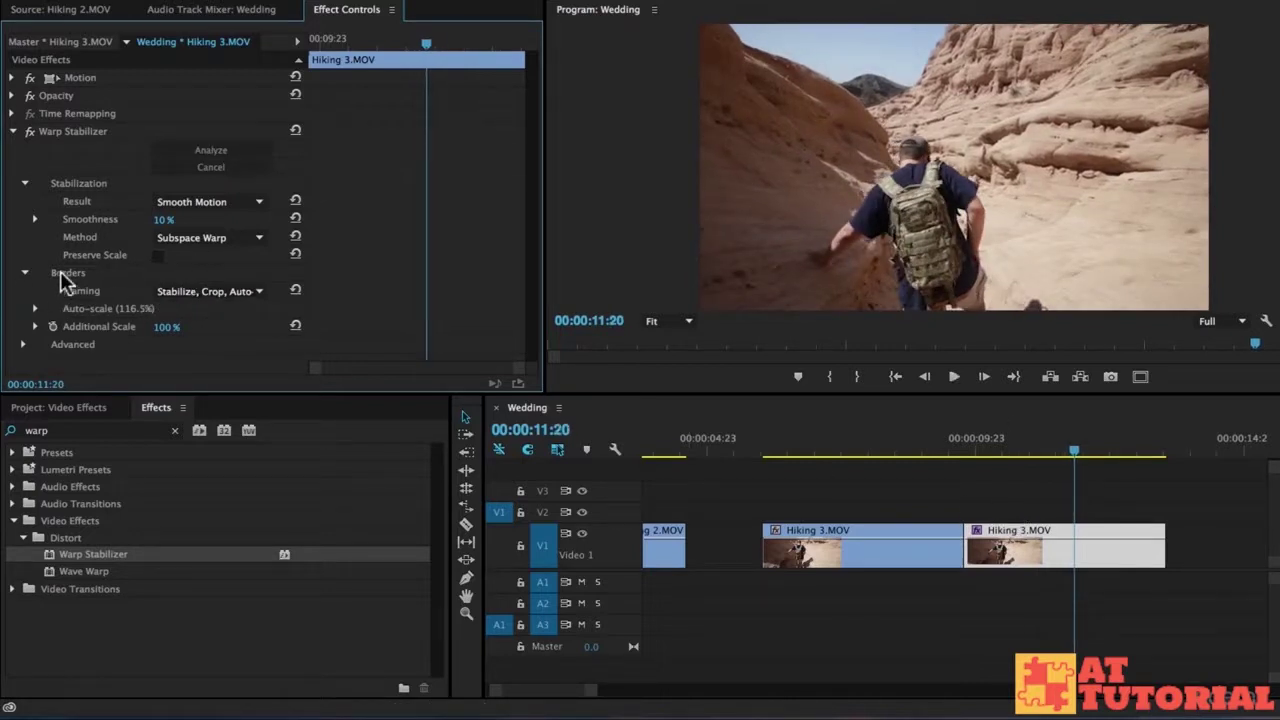
pyautogui.click(195, 293)
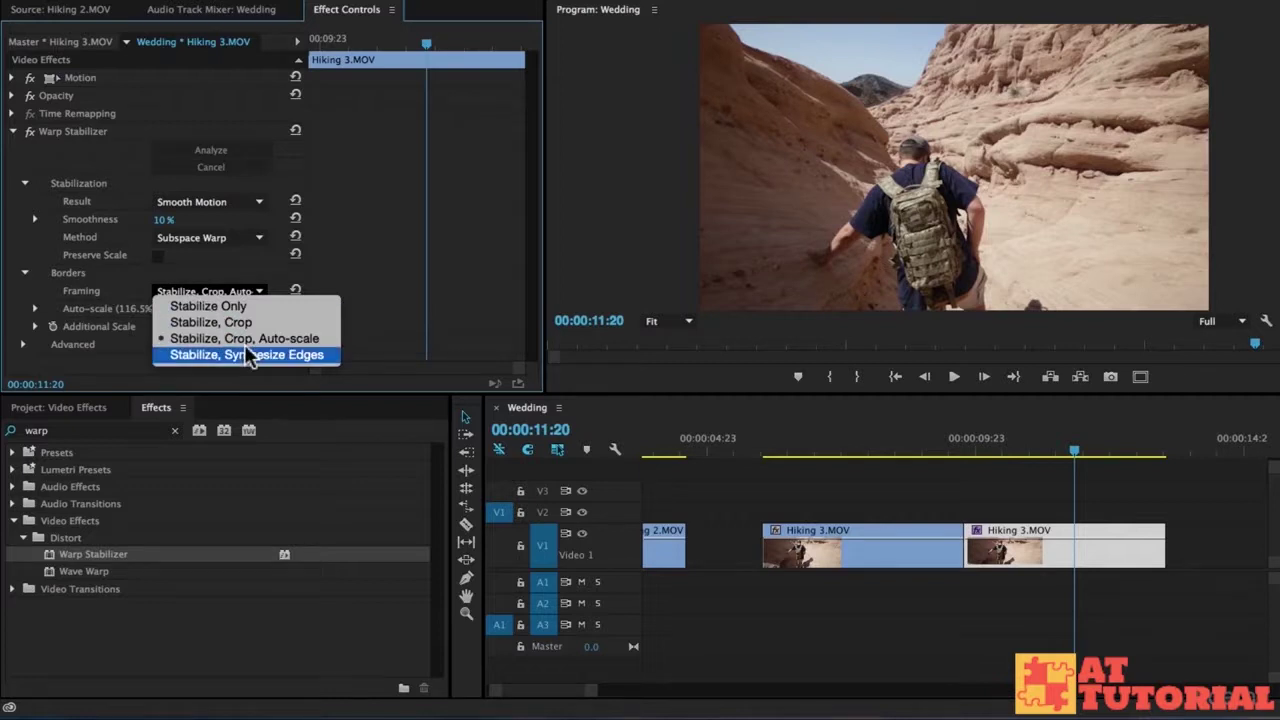
pyautogui.click(233, 307)
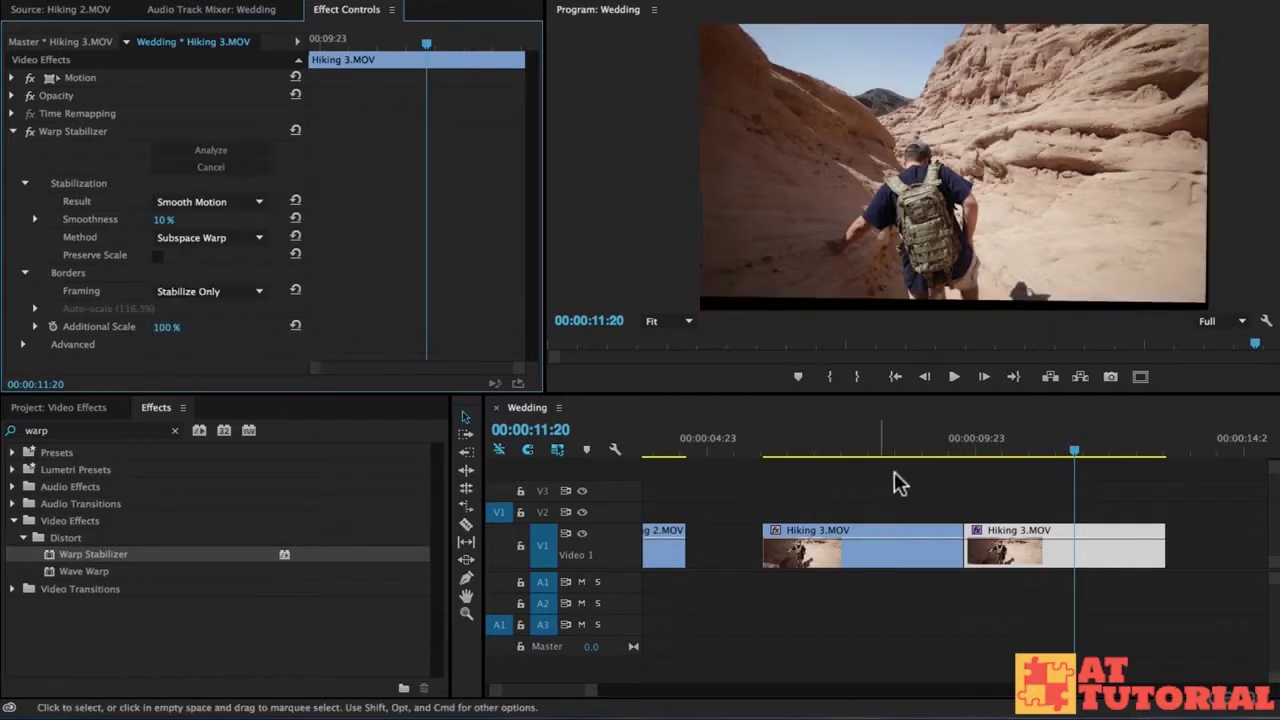
pyautogui.click(966, 447)
pyautogui.press('space')
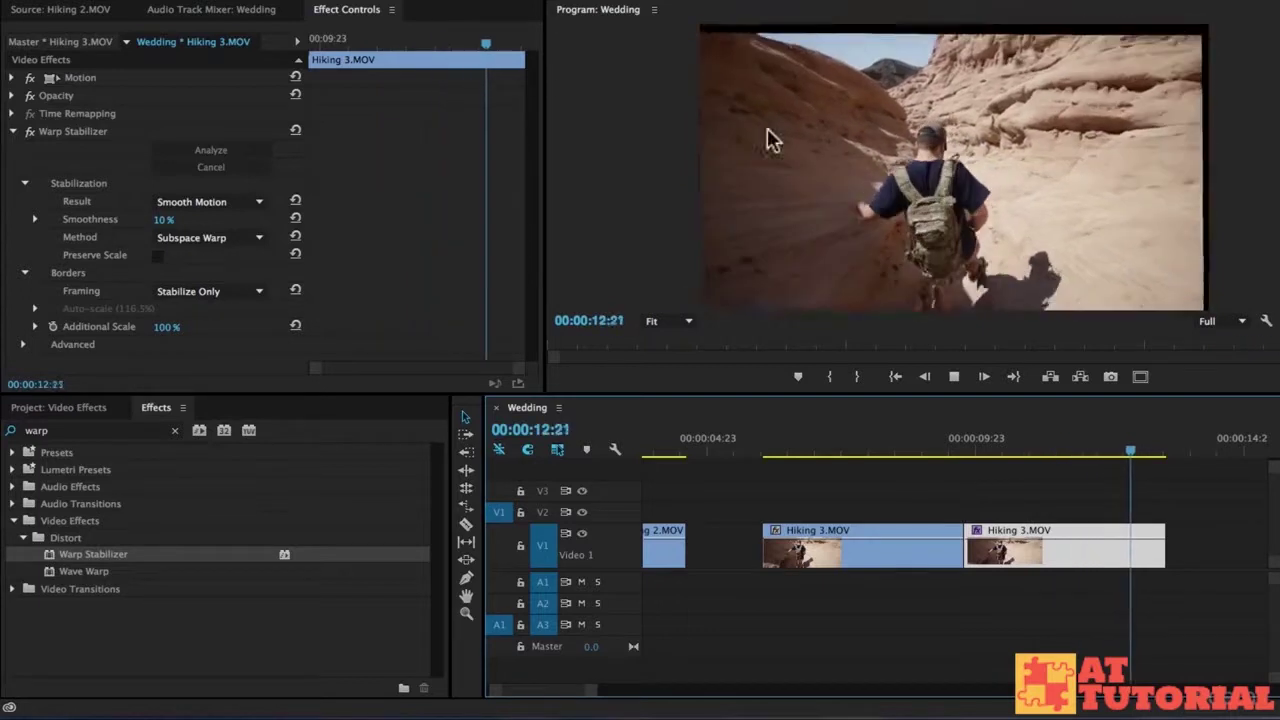
# Rewatch the uncropped footage from 10:00 and 10:03, then reopen the Framing options.
pyautogui.click(974, 452)
pyautogui.press('space')
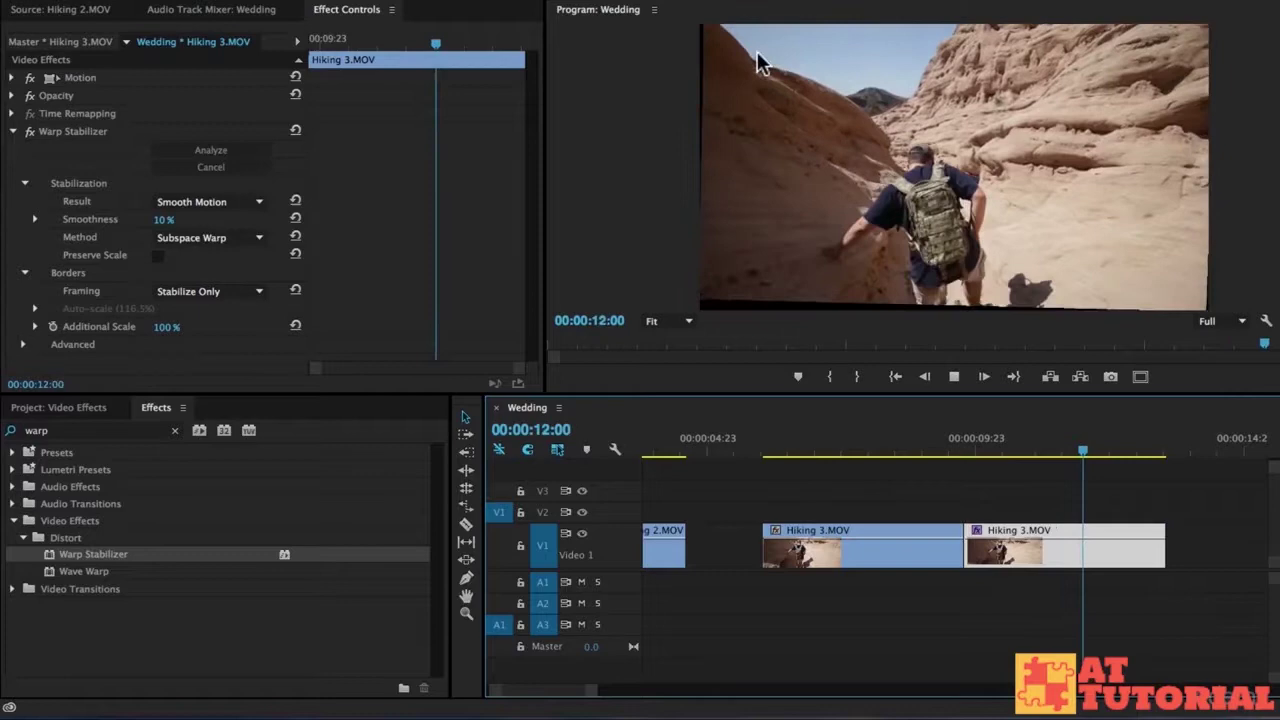
pyautogui.click(984, 450)
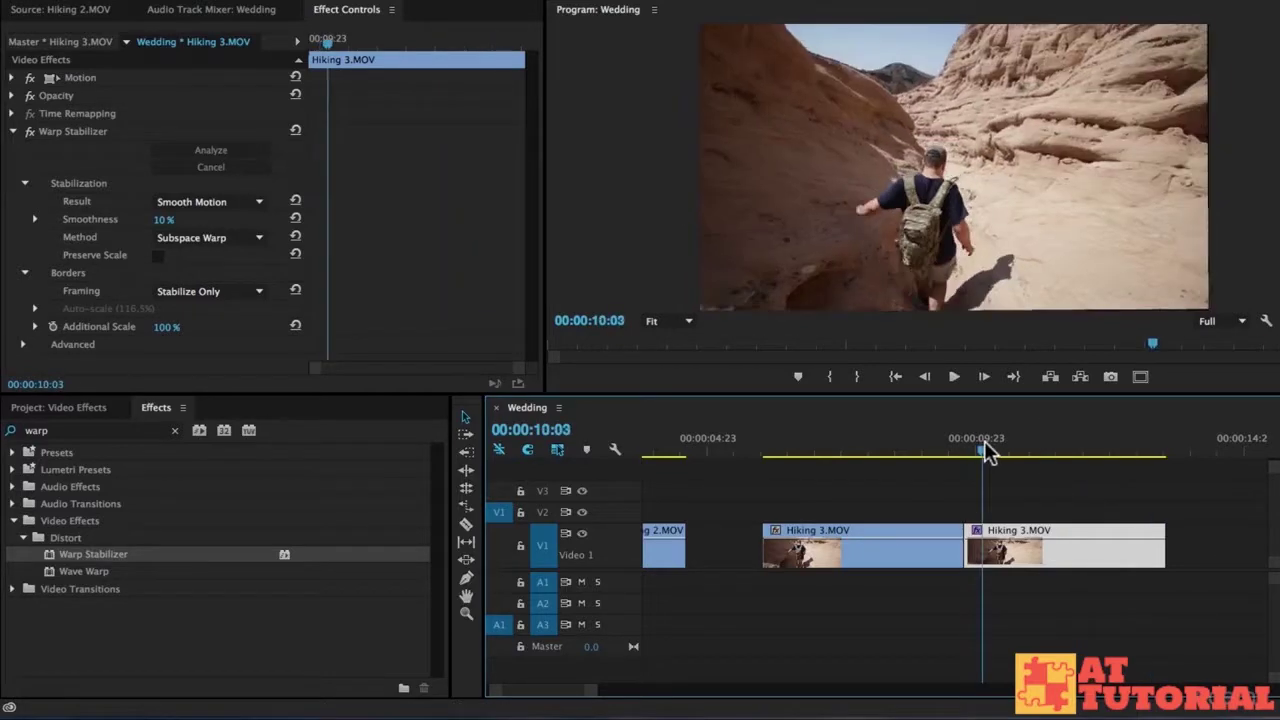
pyautogui.press('space')
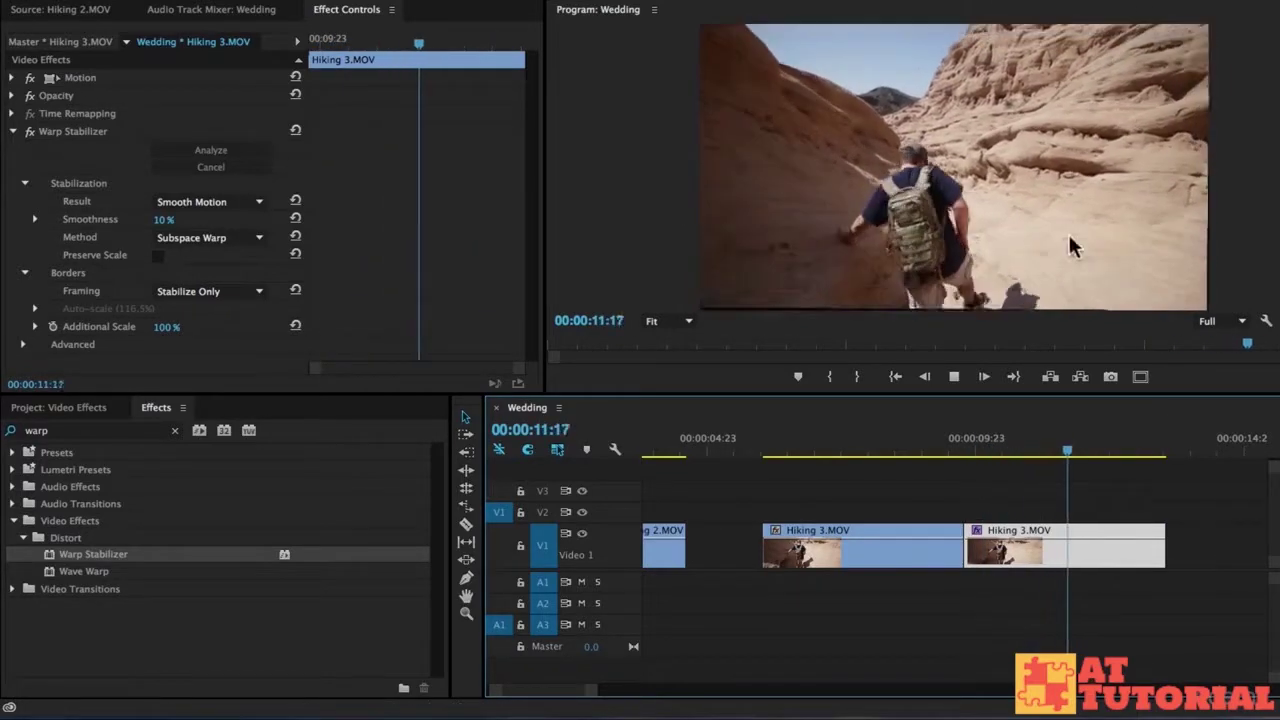
pyautogui.click(205, 291)
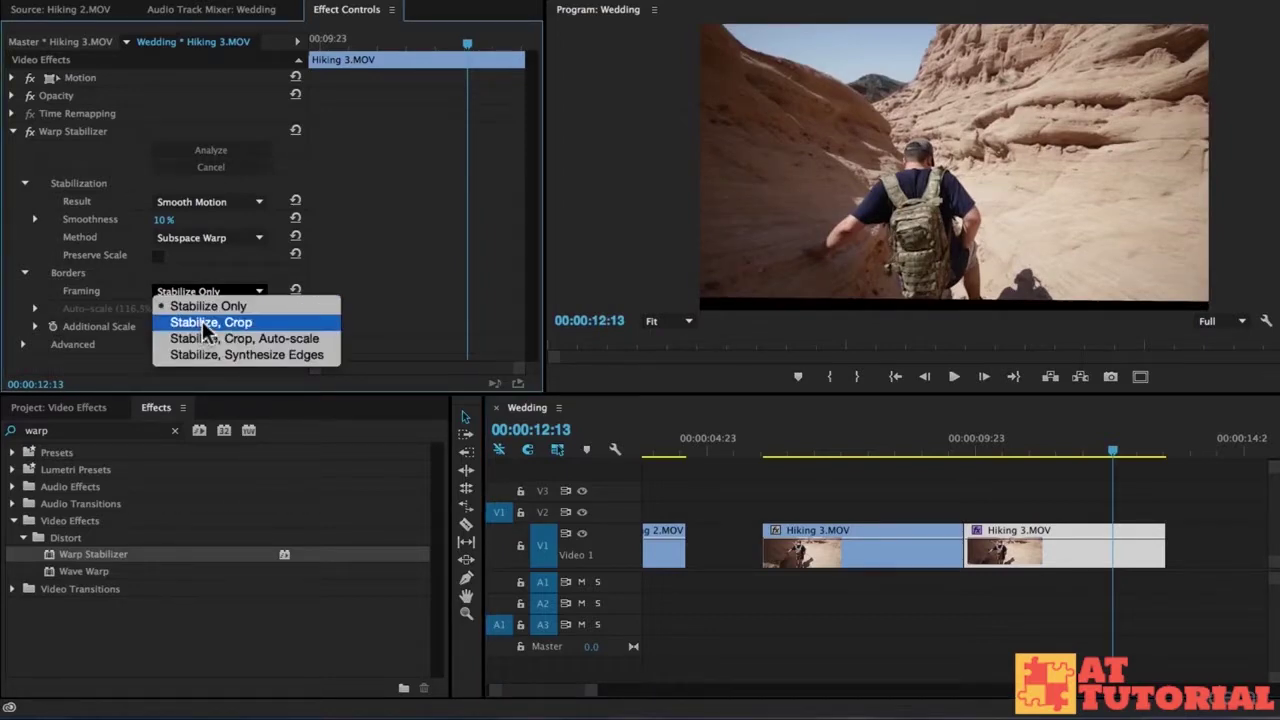
# Set Framing to Stabilize, Crop and preview the cropped result from about 10:00.
pyautogui.click(205, 322)
pyautogui.click(978, 445)
pyautogui.press('space')
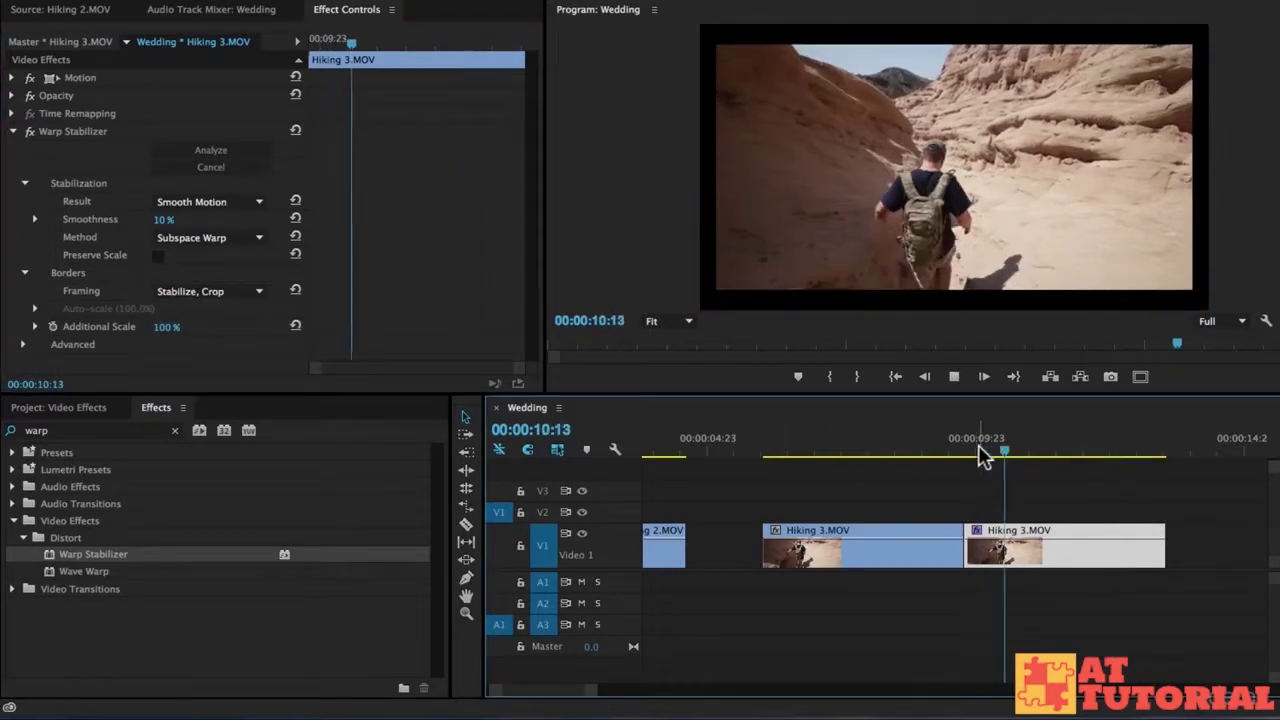
pyautogui.press('space')
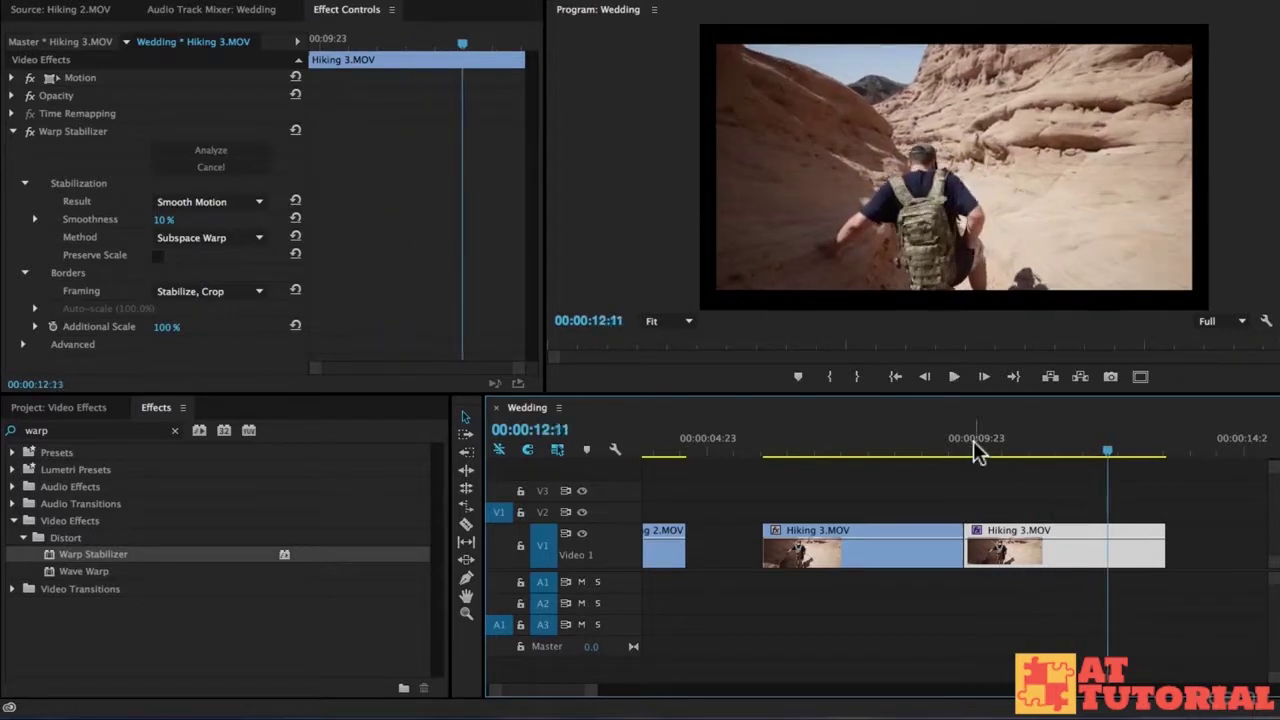
pyautogui.click(984, 448)
# Set Framing to Stabilize, Crop, Auto-scale (116.5%) and replay the clip.
pyautogui.click(170, 292)
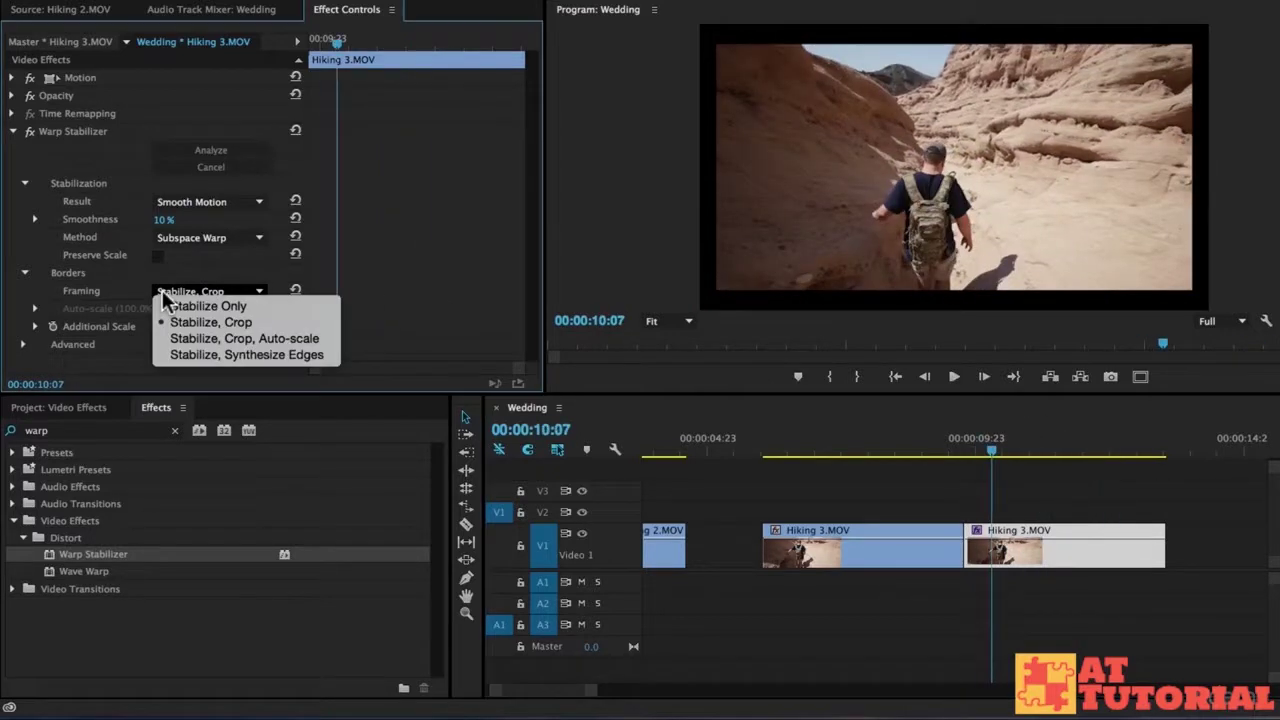
pyautogui.click(233, 340)
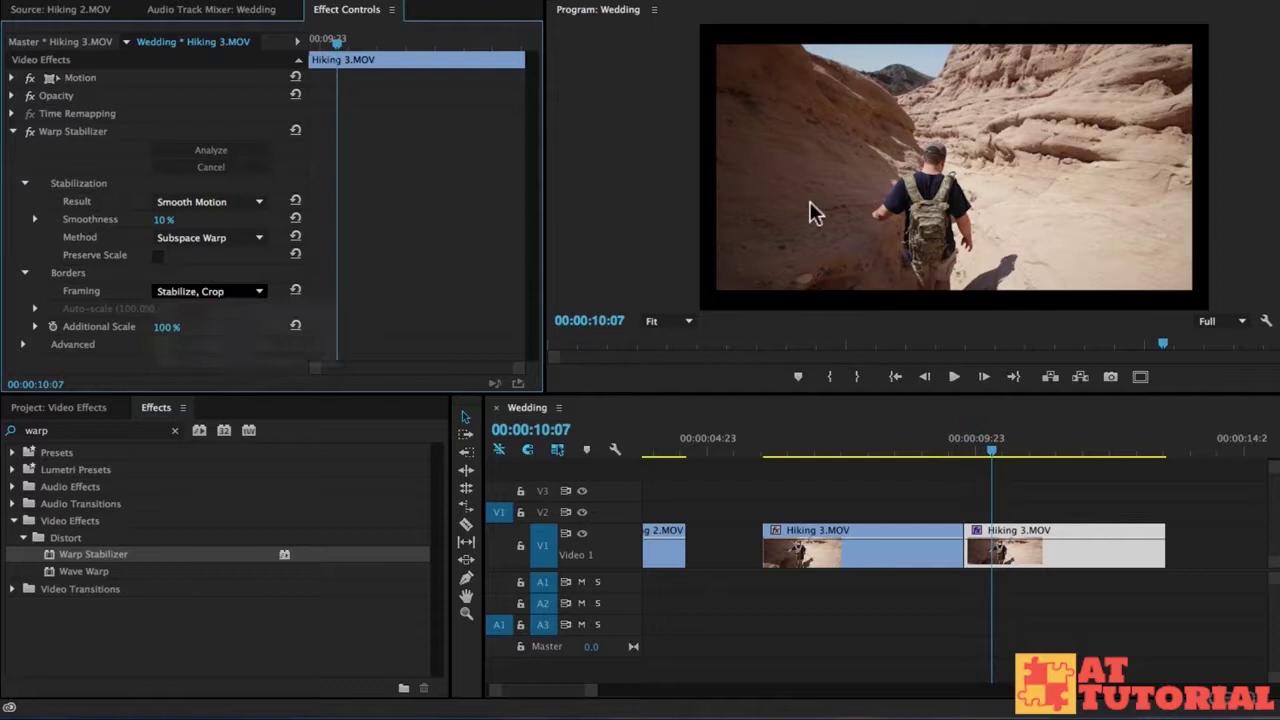
pyautogui.click(980, 443)
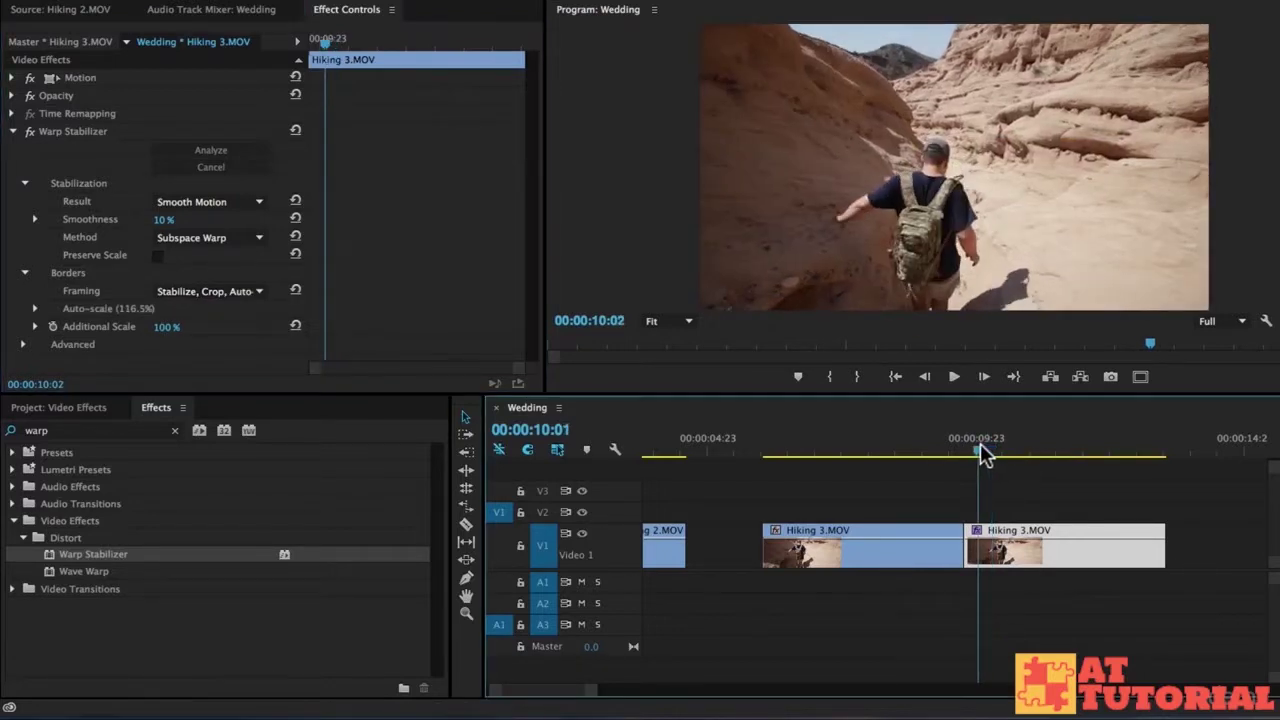
pyautogui.press('space')
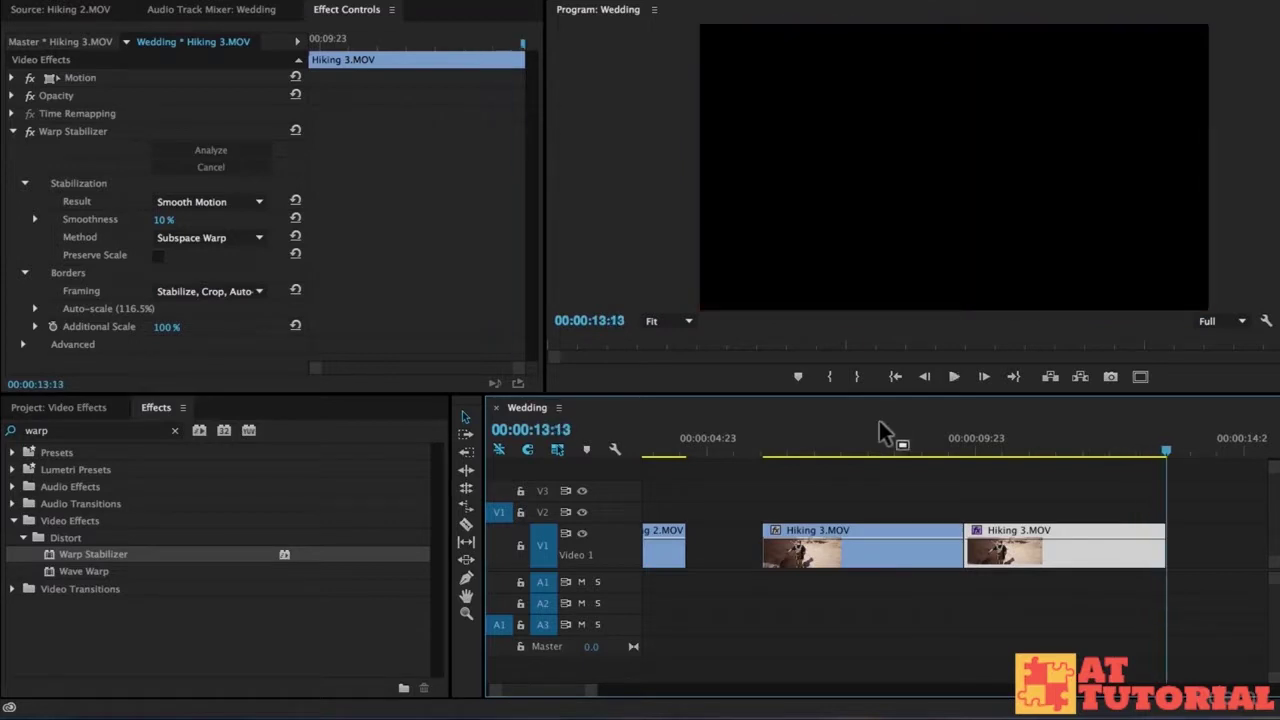
pyautogui.click(975, 443)
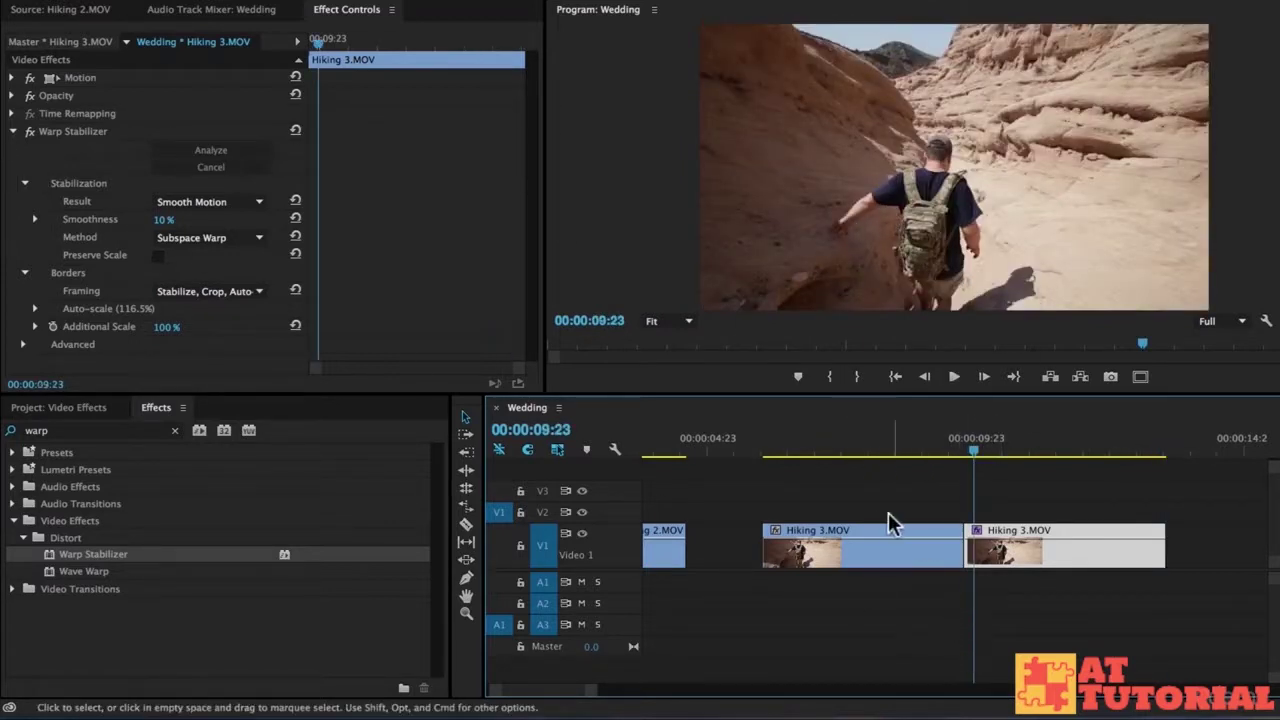
pyautogui.scroll(3, 880, 515)
pyautogui.scroll(1, 879, 512)
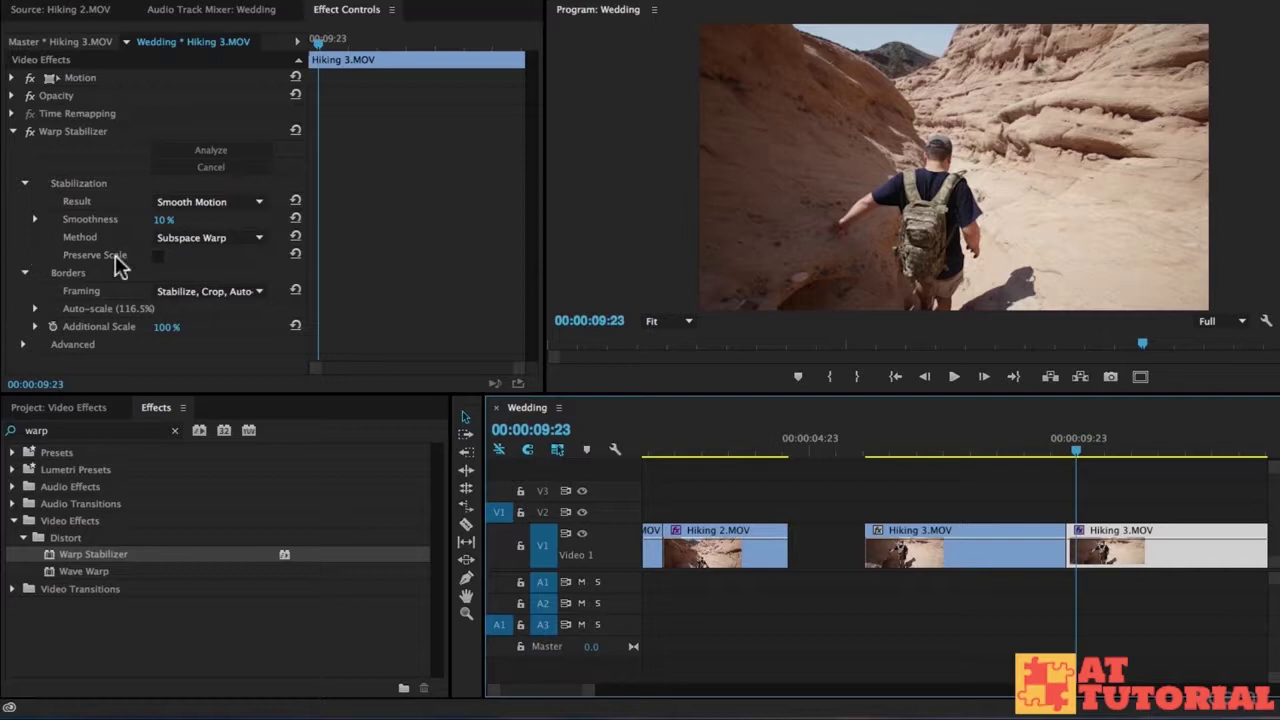
# Switch the Hiking 3 stabilization method to Perspective and play the clip.
pyautogui.click(197, 233)
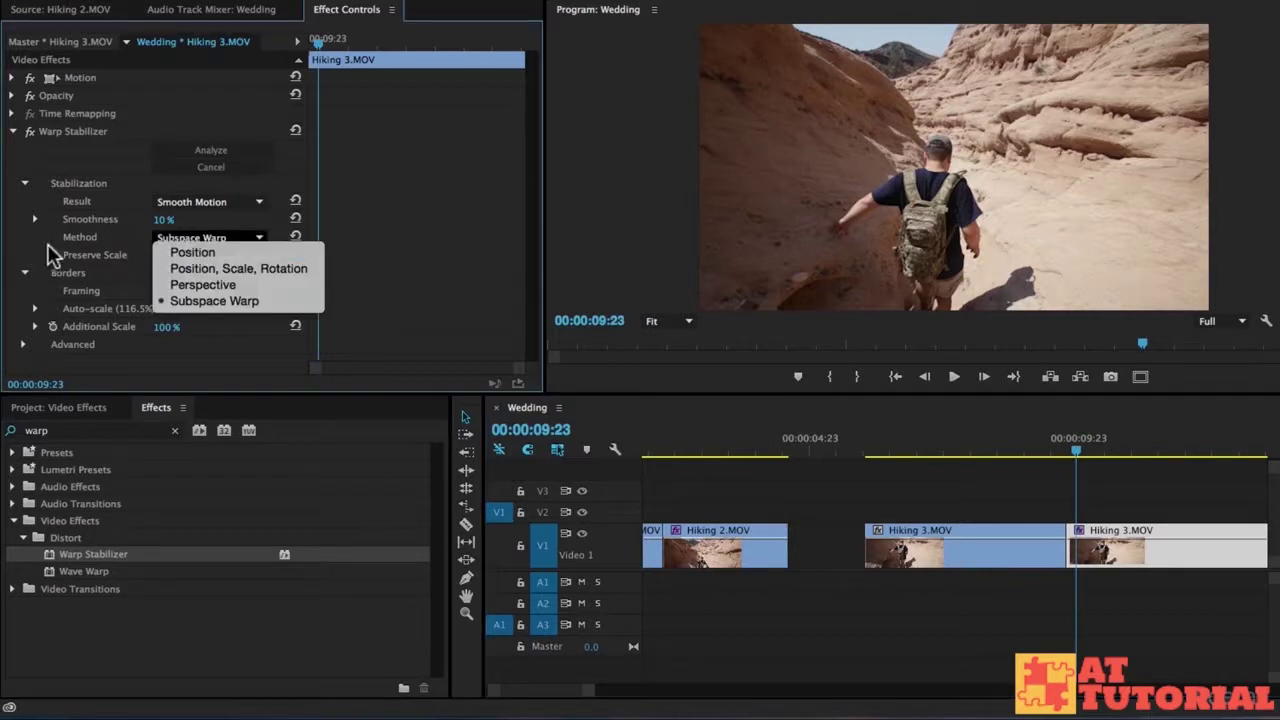
pyautogui.click(210, 284)
pyautogui.press('space')
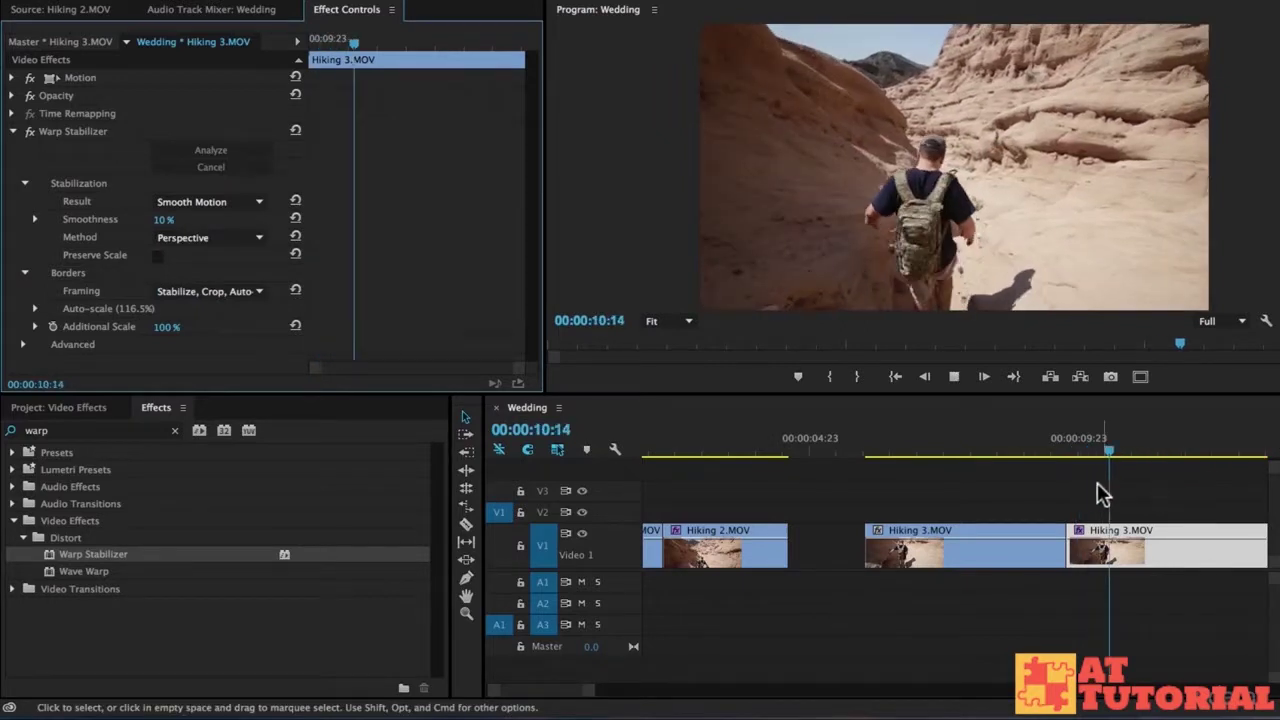
pyautogui.hscroll(4, 1096, 482)
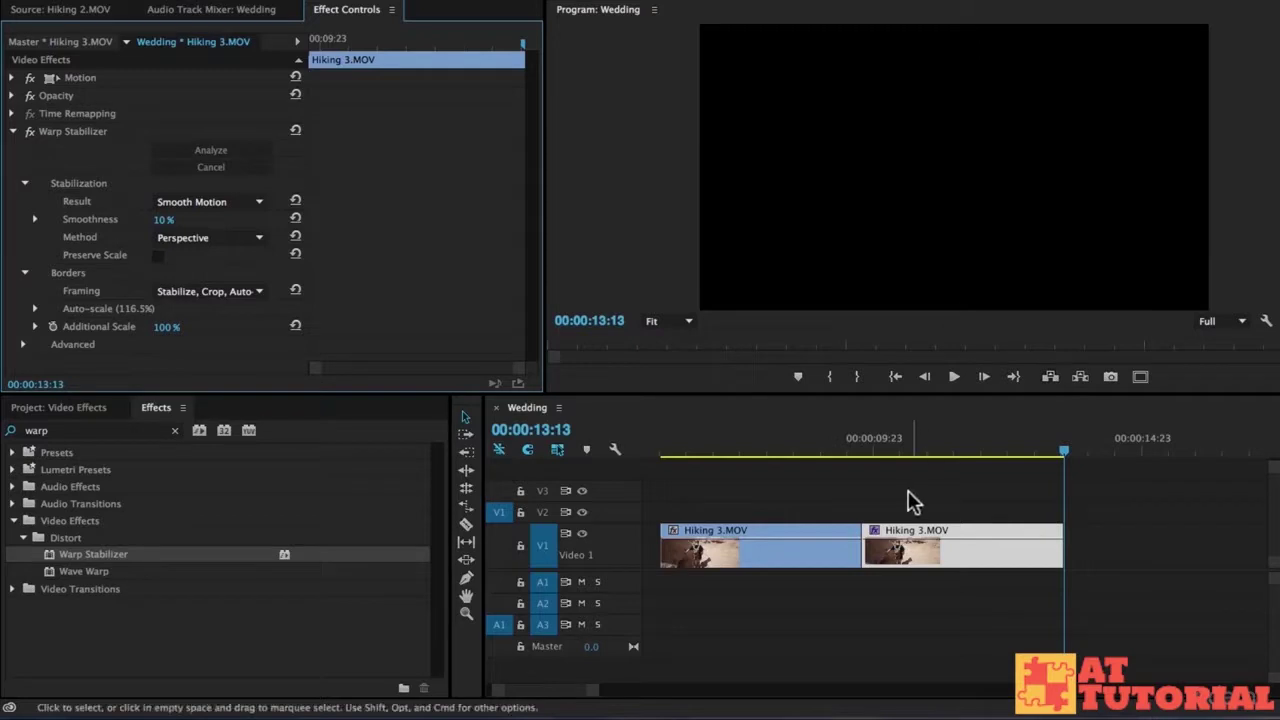
# Replay the Perspective result from about 10:03, then zoom the timeline out.
pyautogui.click(885, 437)
pyautogui.press('space')
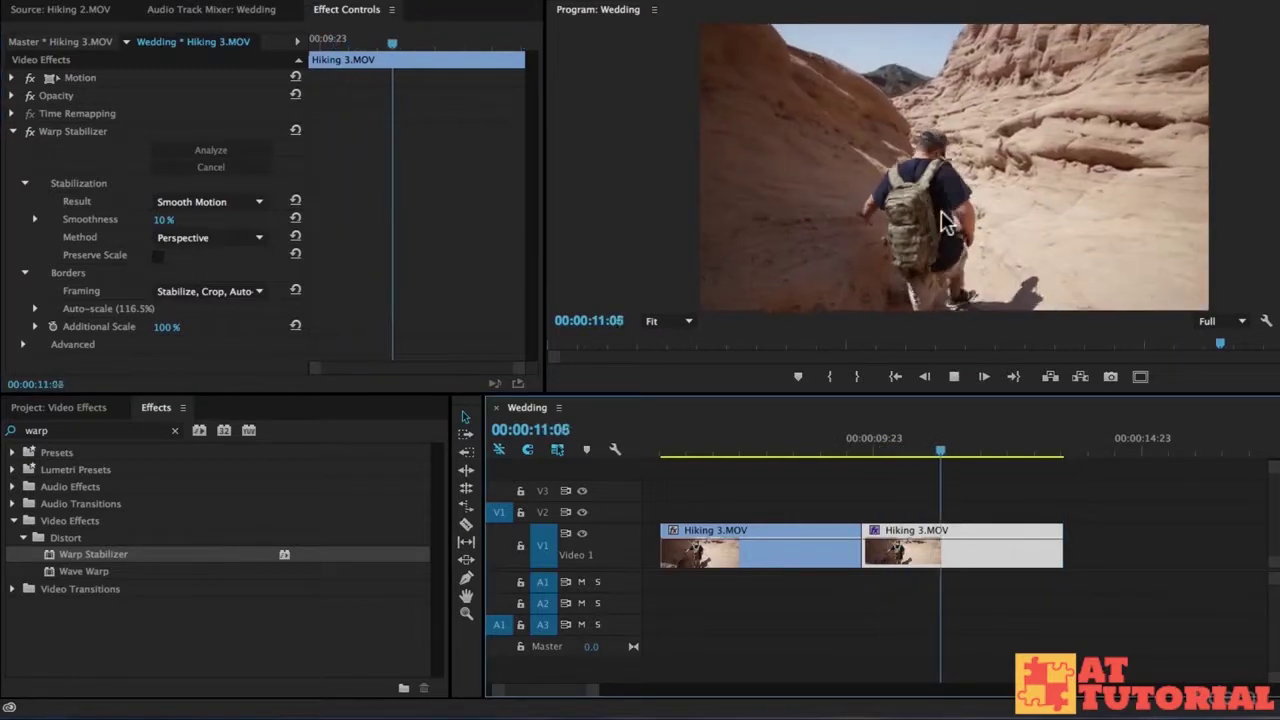
pyautogui.press('space')
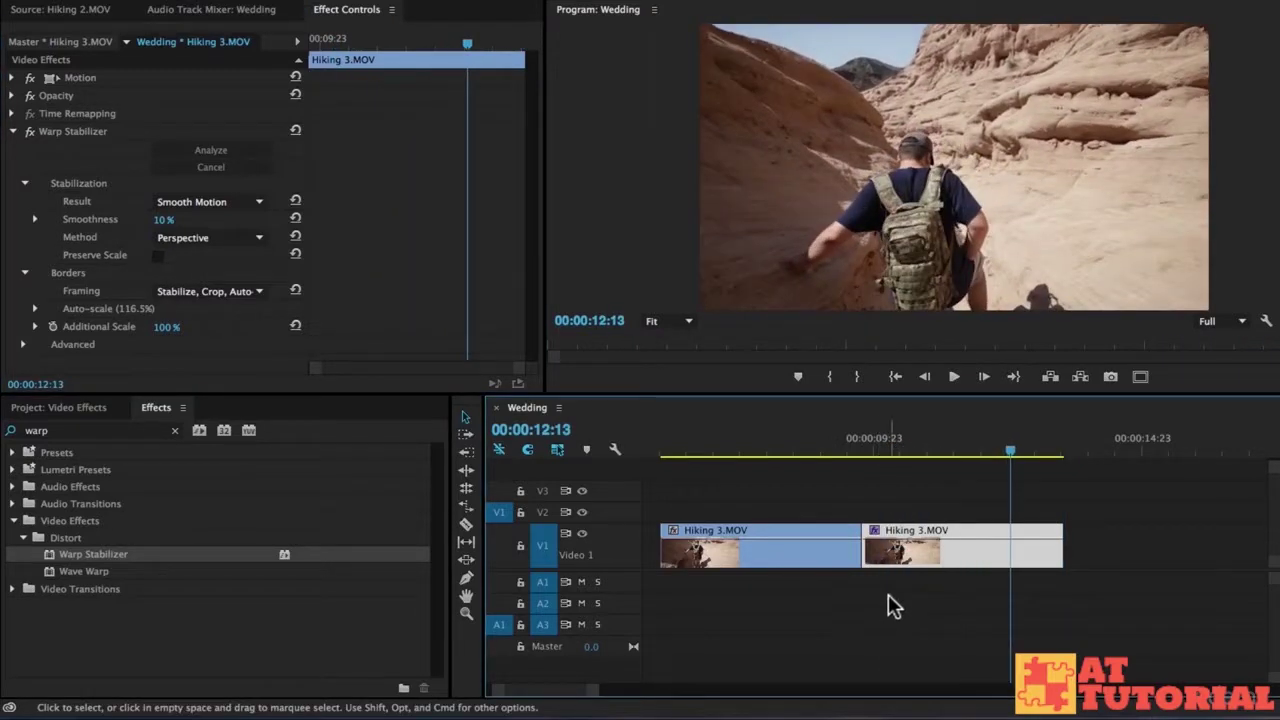
pyautogui.press('-')
pyautogui.press('-')
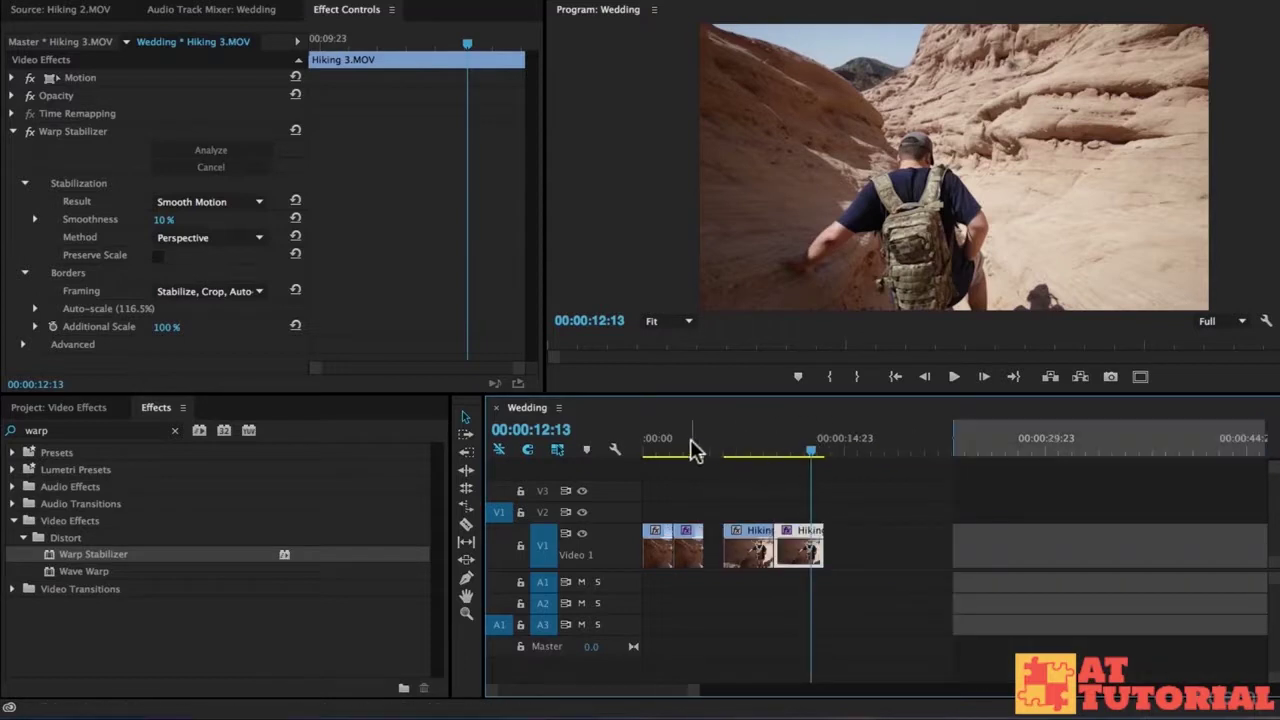
pyautogui.click(686, 450)
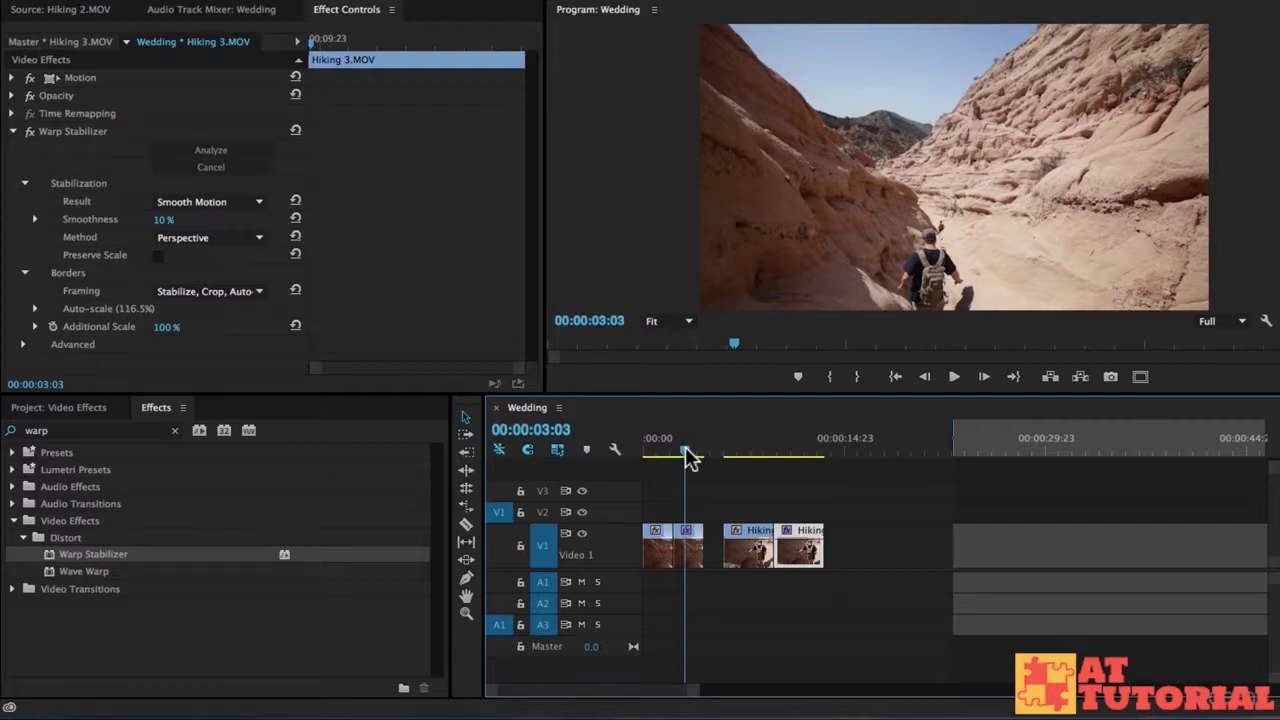
pyautogui.moveTo(688, 455); pyautogui.dragTo(675, 446)
pyautogui.press('space')
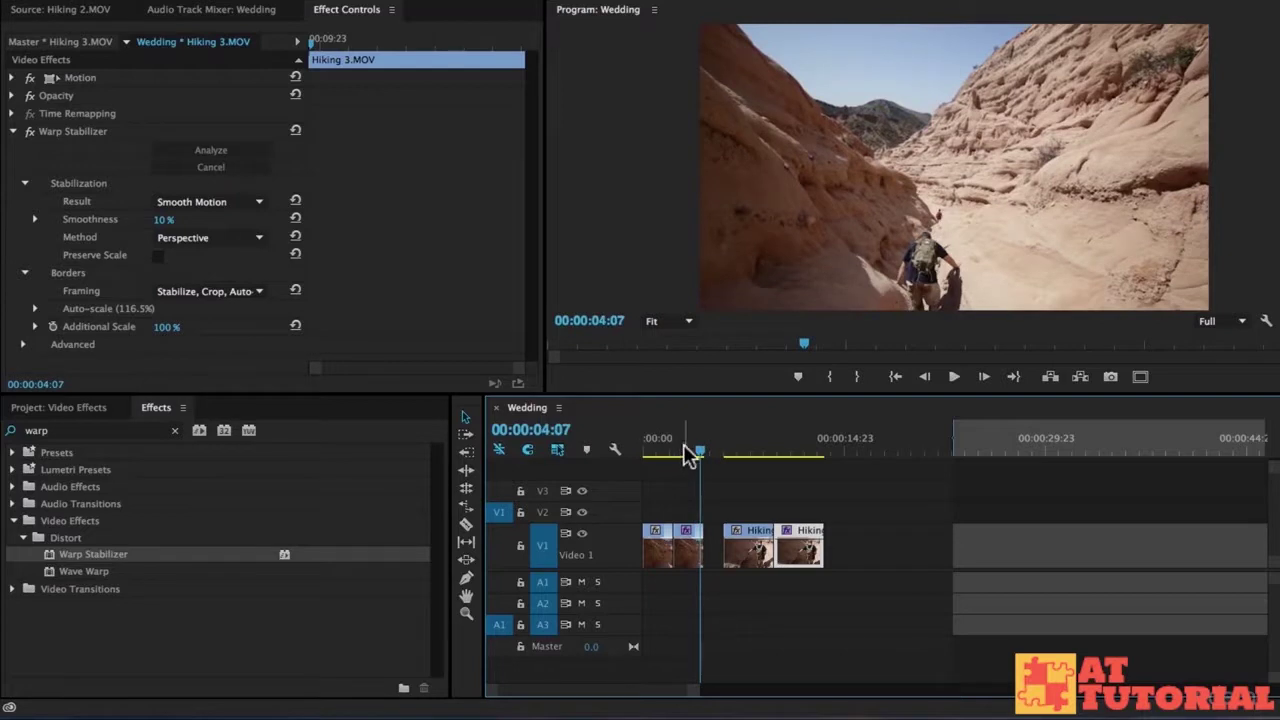
pyautogui.click(685, 452)
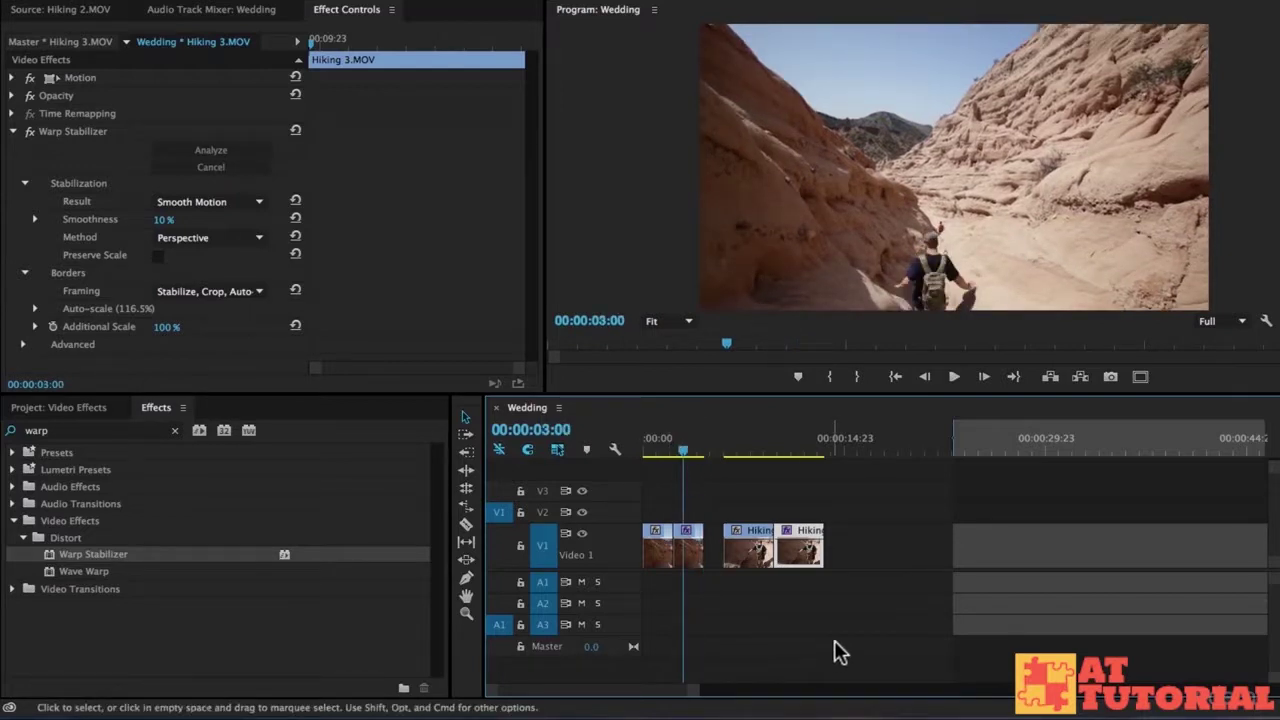
pyautogui.press('space')
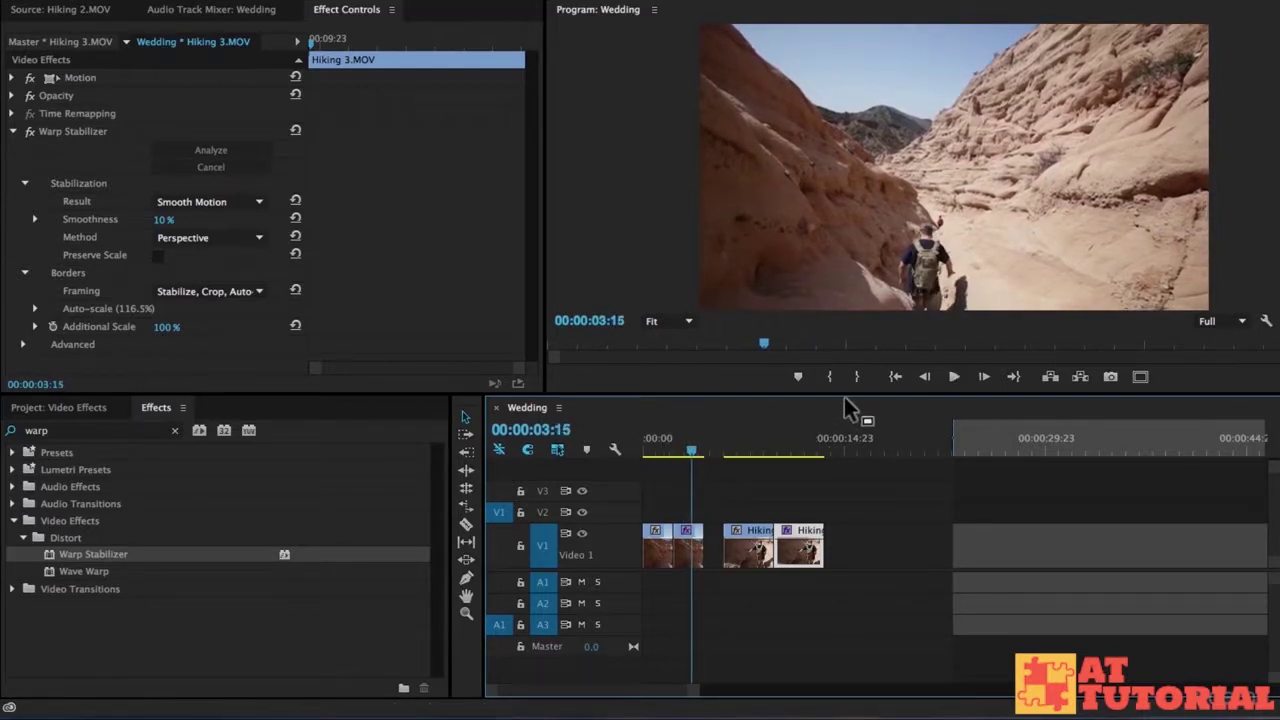